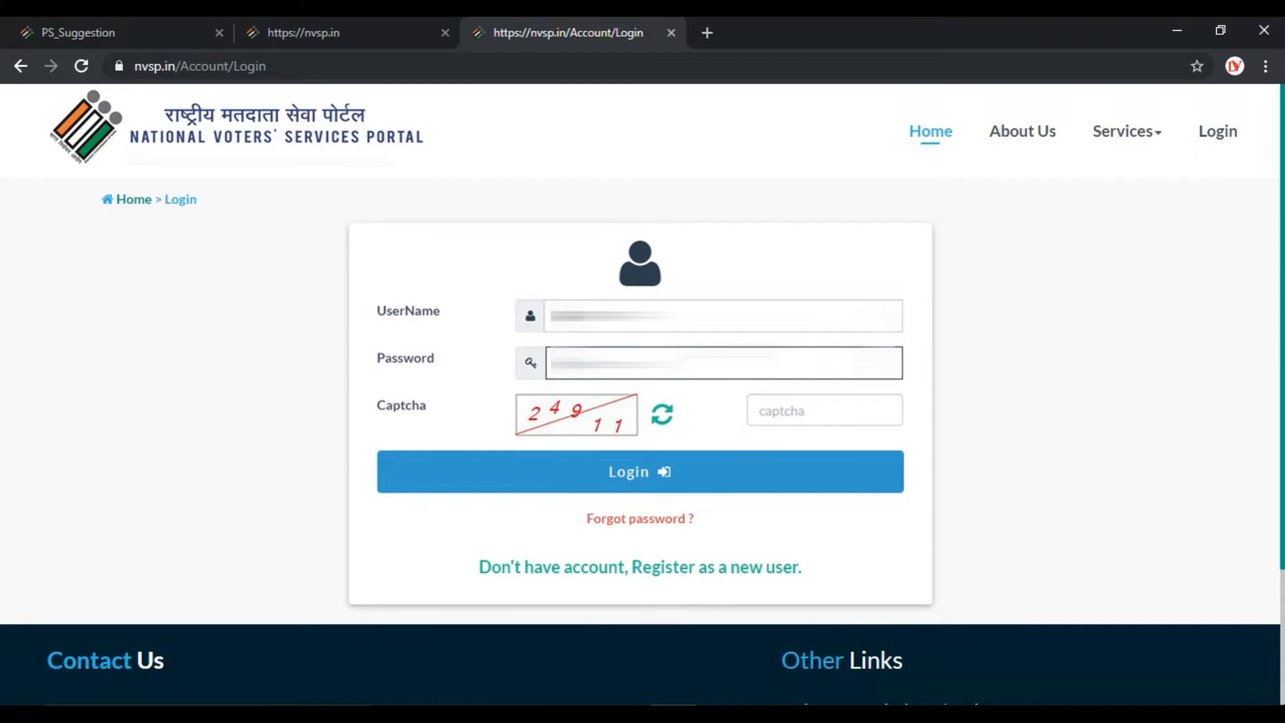
Start a new-user registration with the mobile number and captcha, and request an OTP.
click(683, 580)
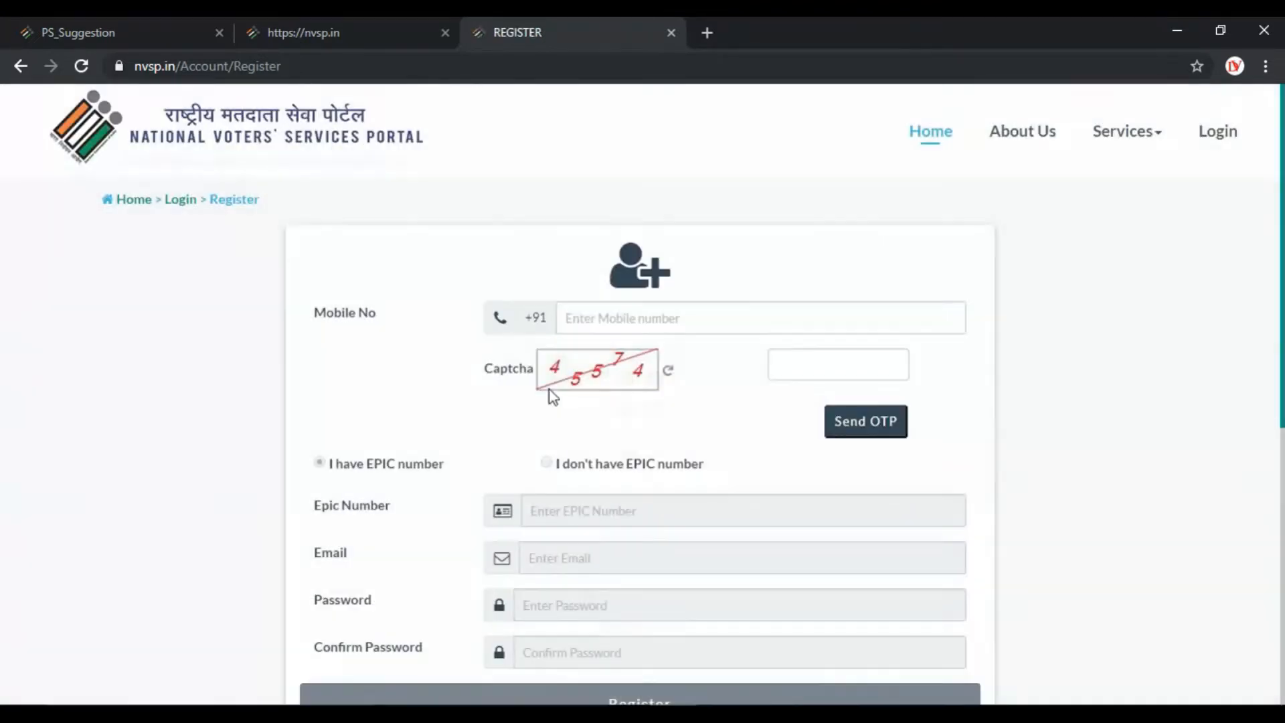
click(566, 318)
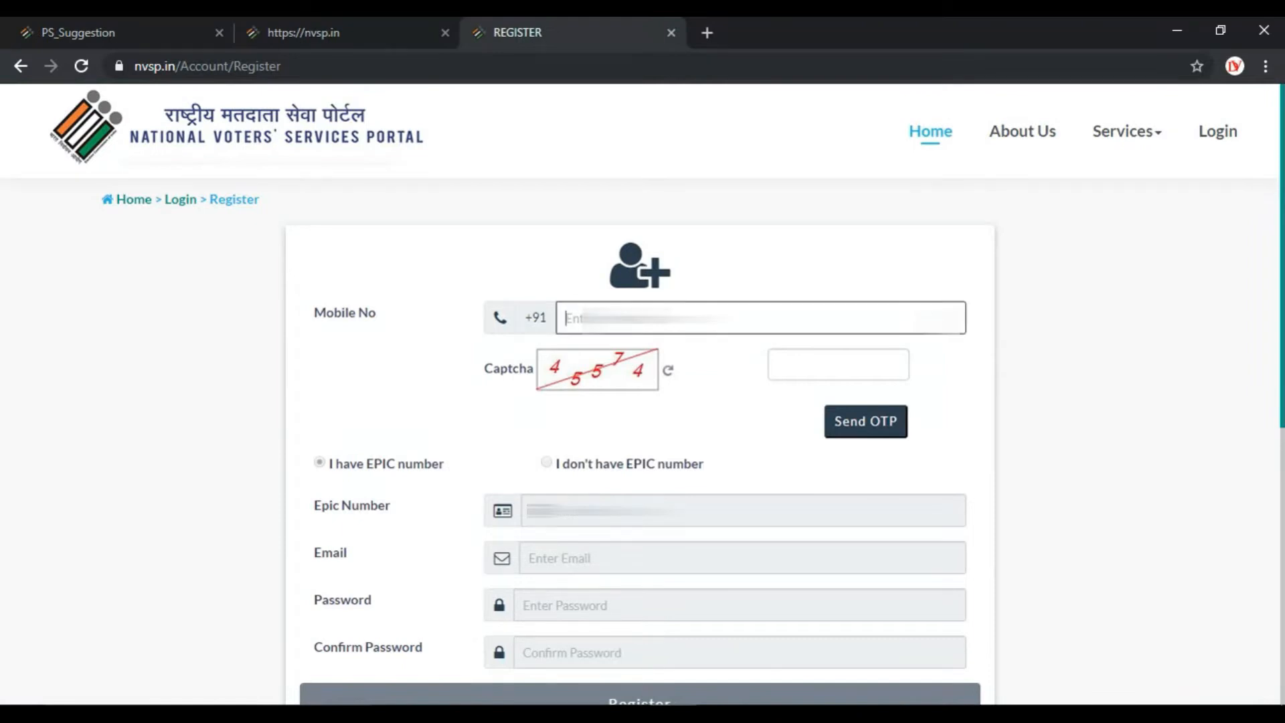
text(970)
click(851, 364)
text(45574)
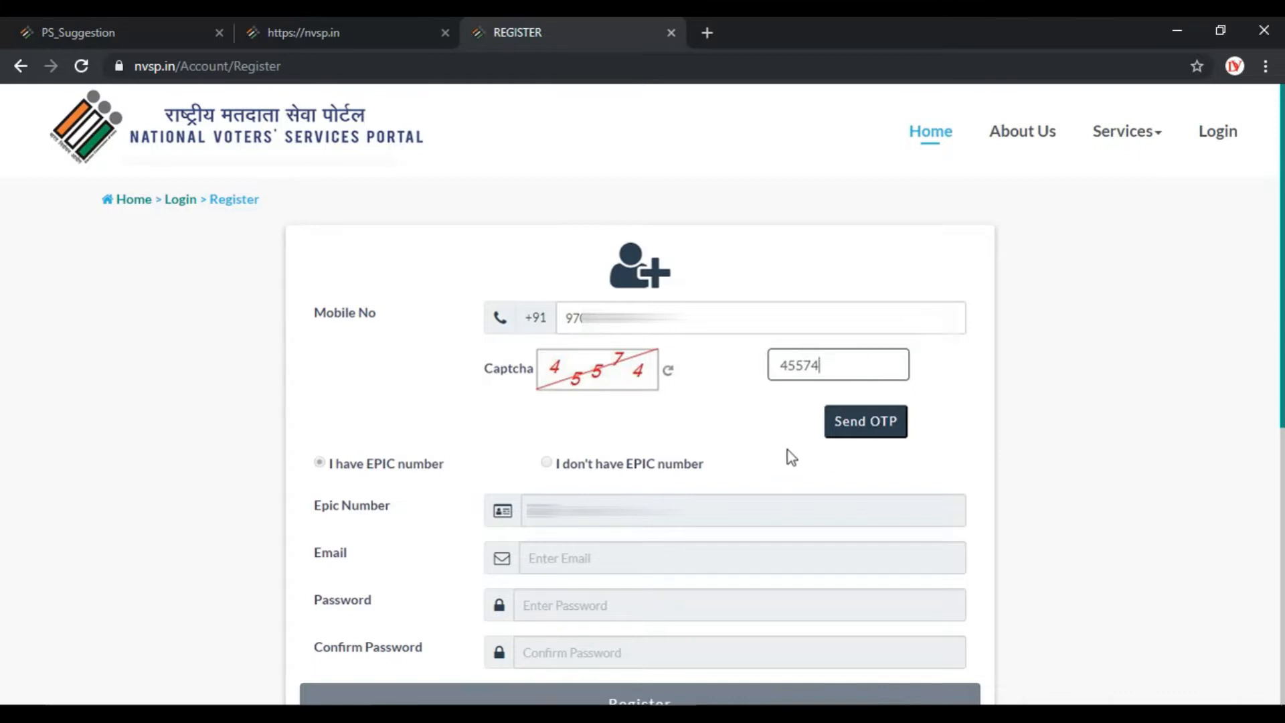
click(835, 434)
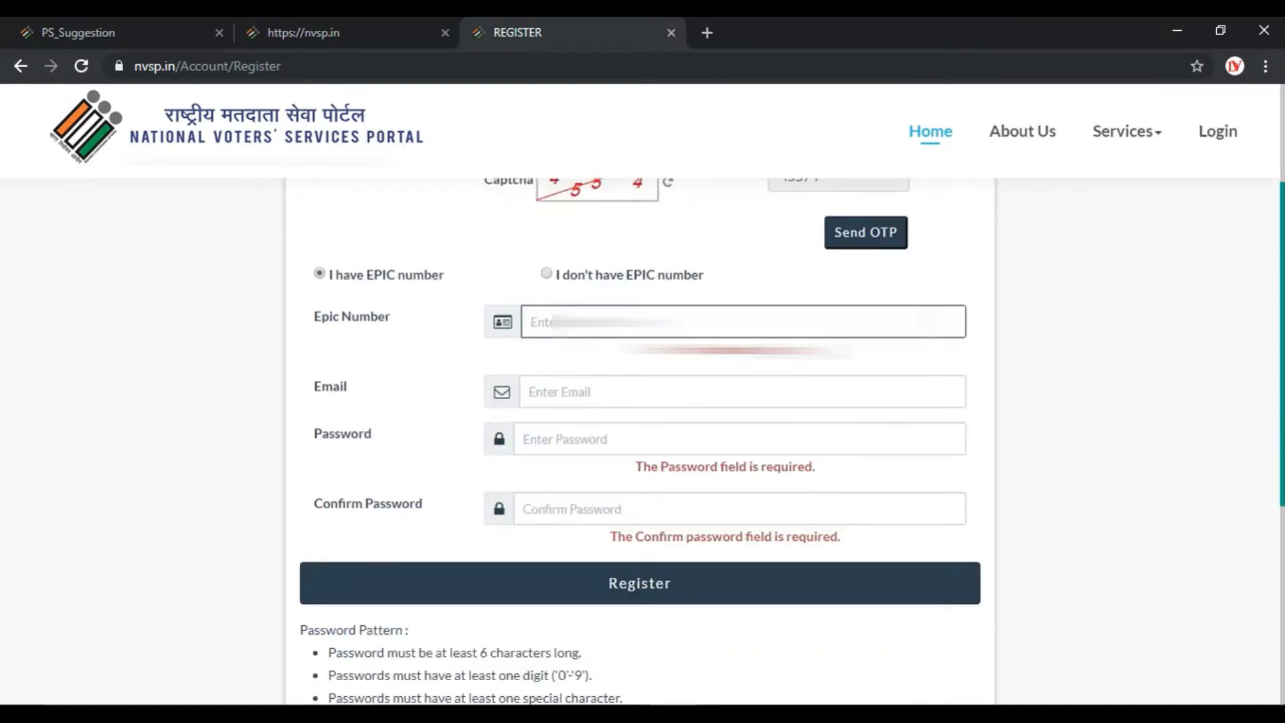
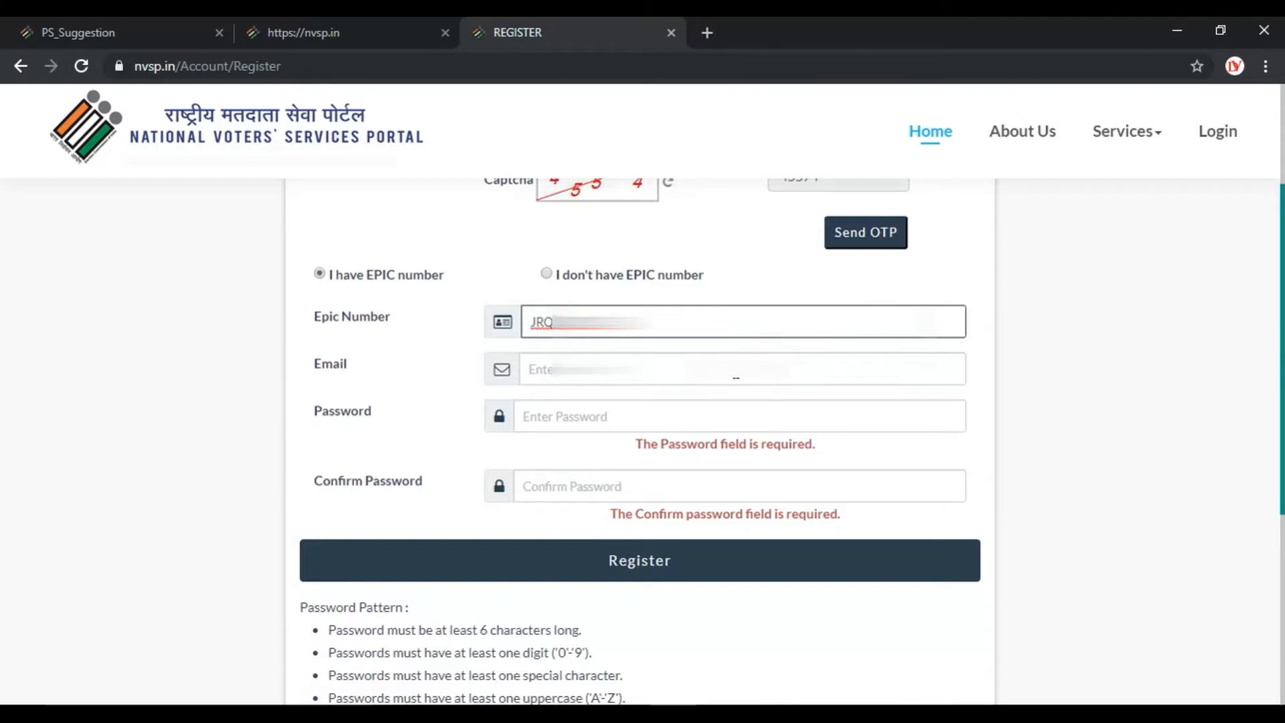
Enter the EPIC number, a new account password and its confirmation.
click(734, 378)
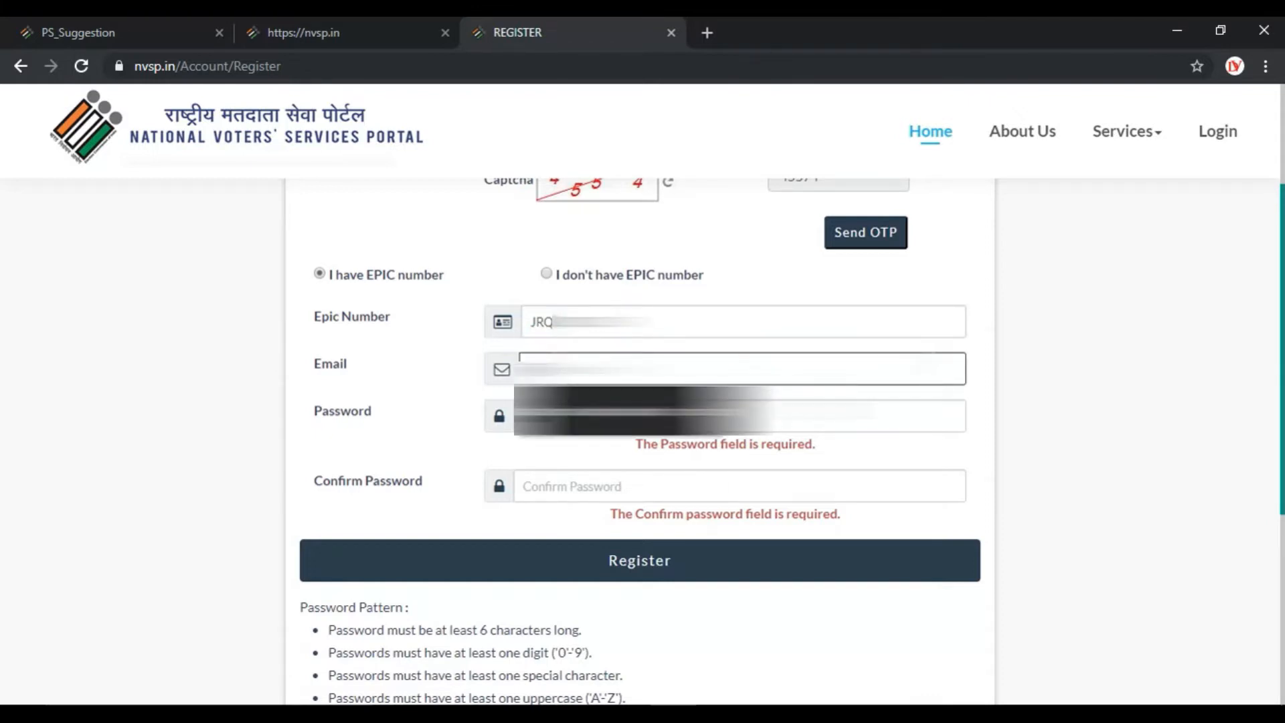
click(811, 411)
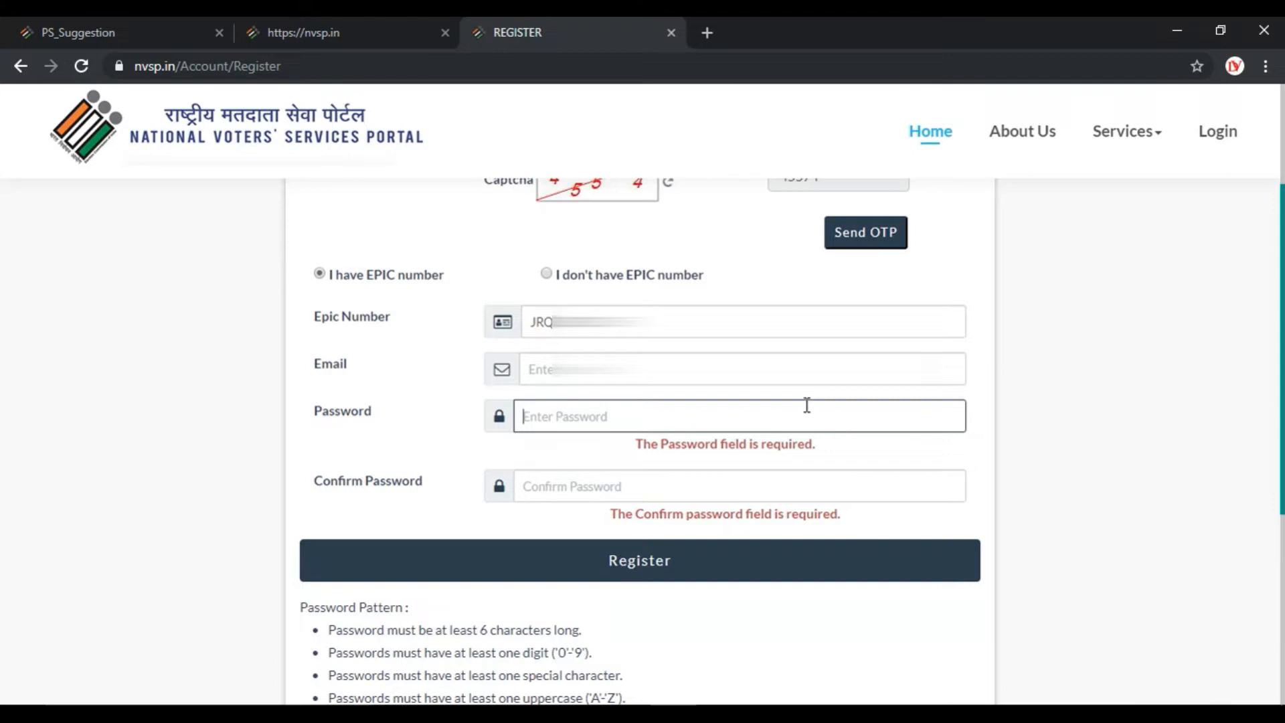
text(•••••••)
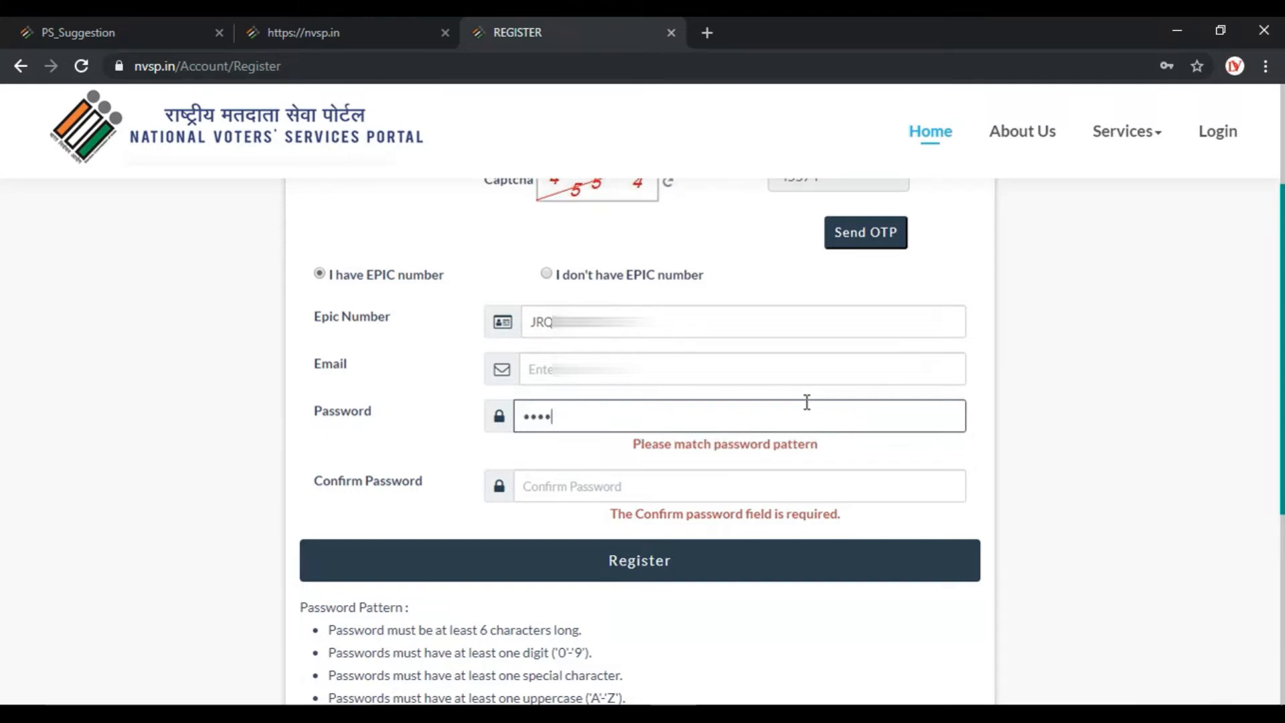
scroll(495, 567, up, 1)
key(Tab)
text(•)
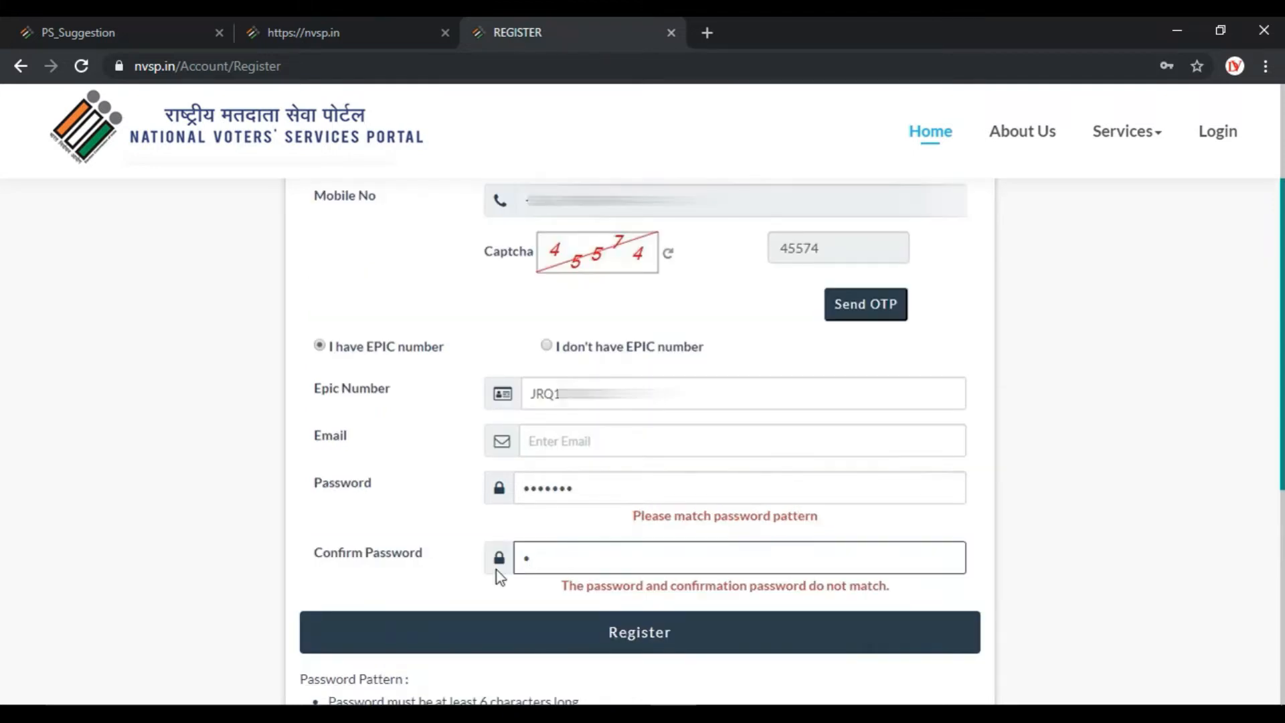
key(BackSpace)
text(••••••••)
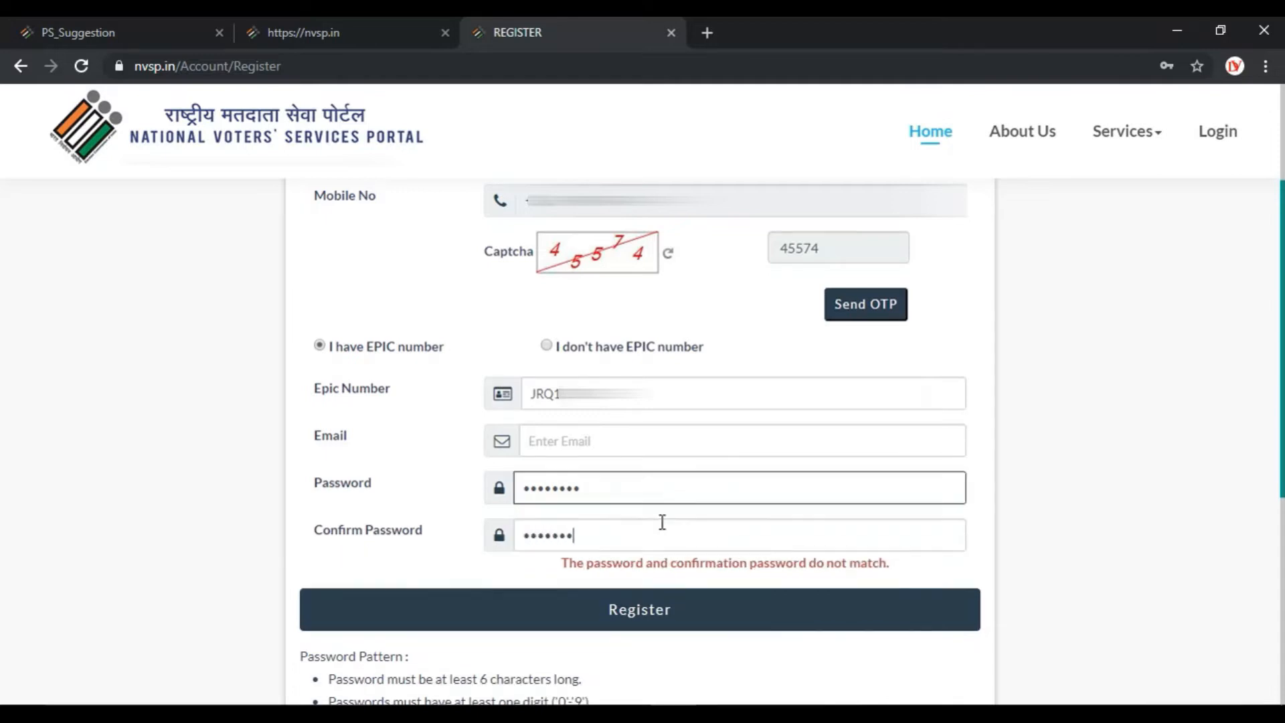
Submit the registration and enter the EPIC number as the login username.
click(669, 607)
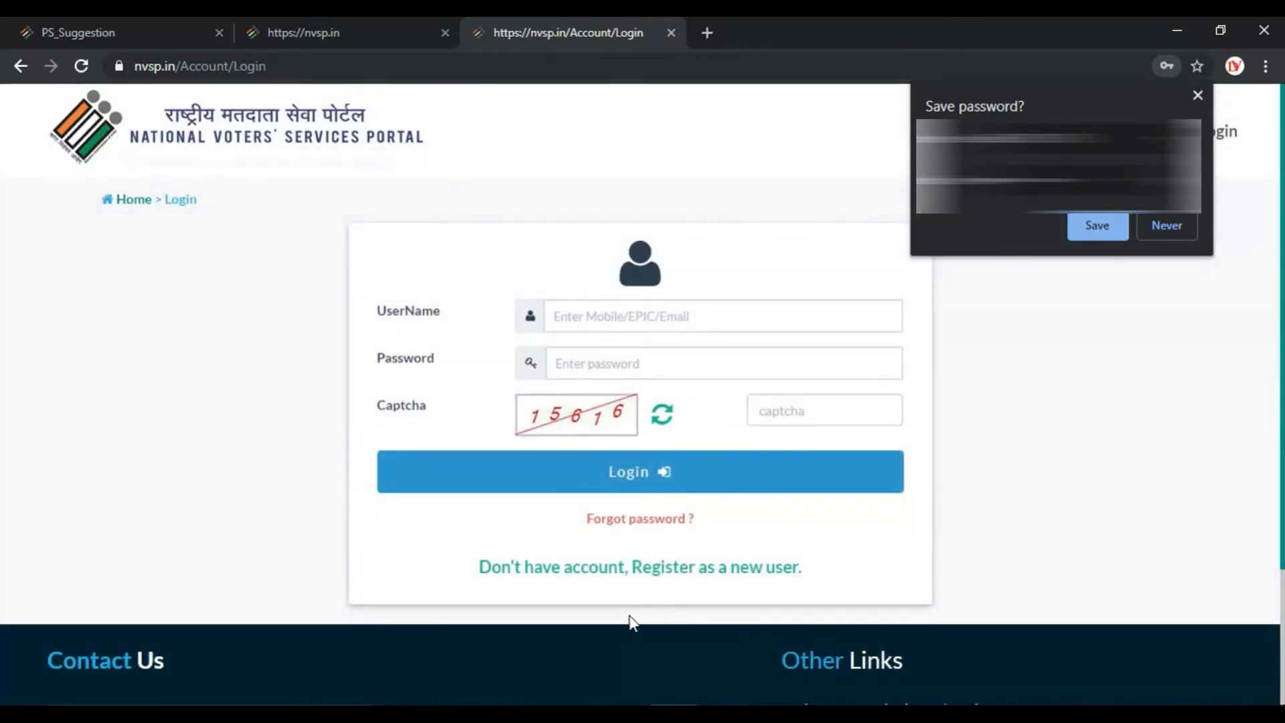
click(646, 317)
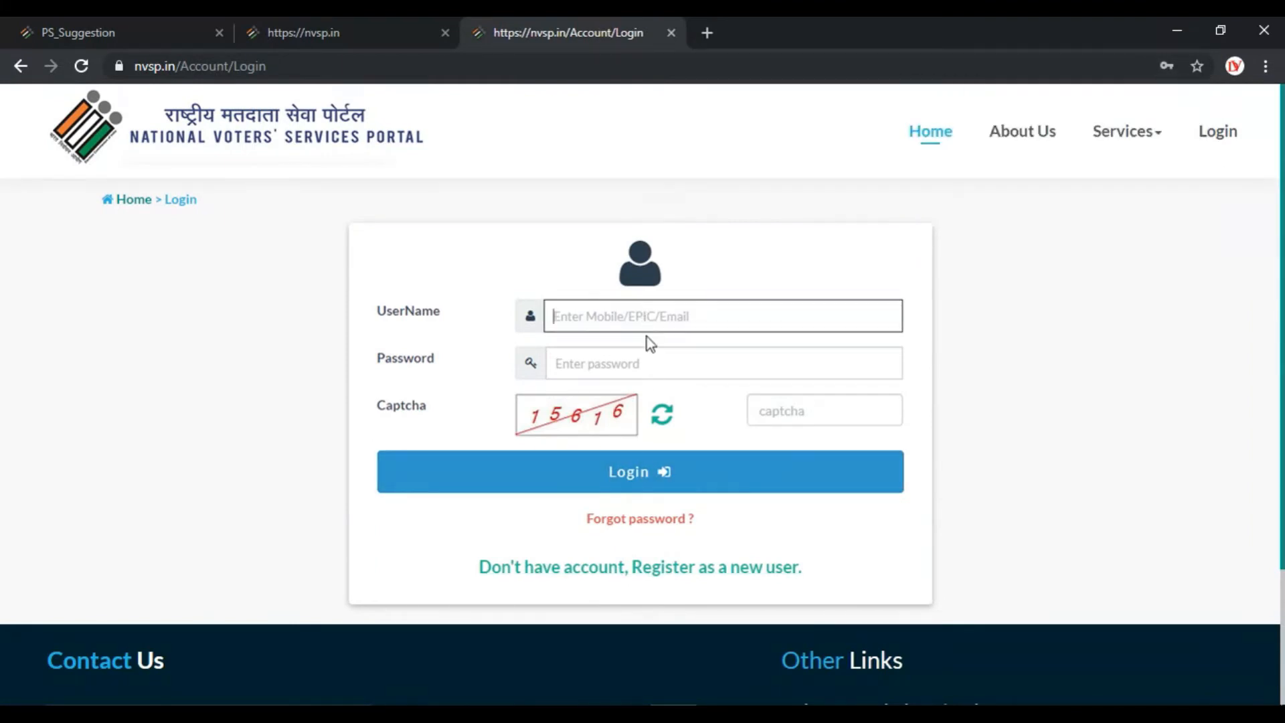
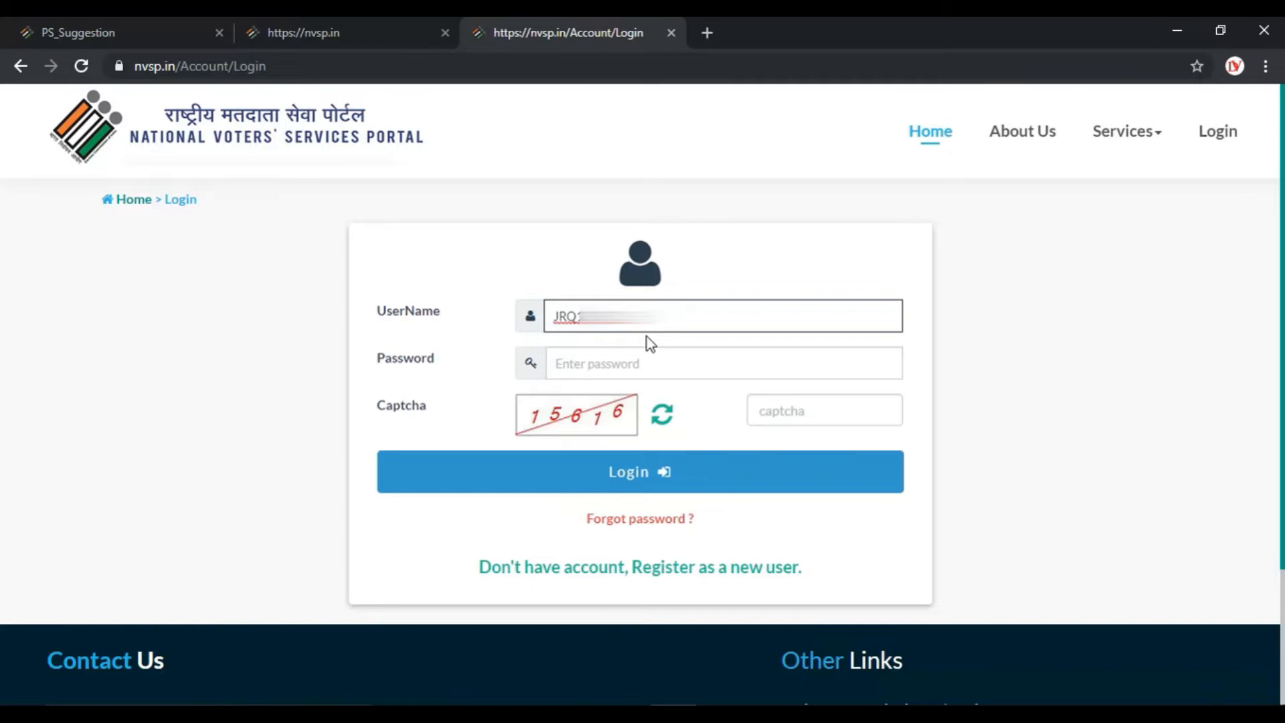
key(Return)
Fill in the current login captcha and the account password.
click(812, 410)
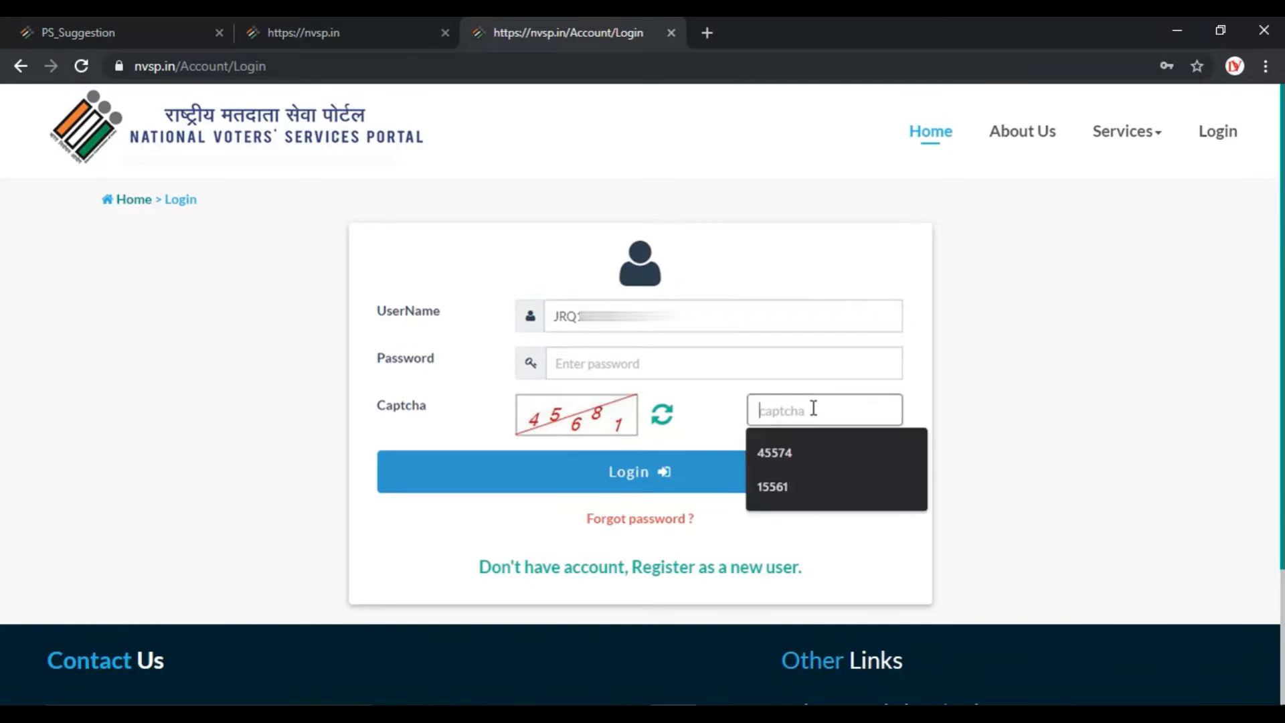
text(45)
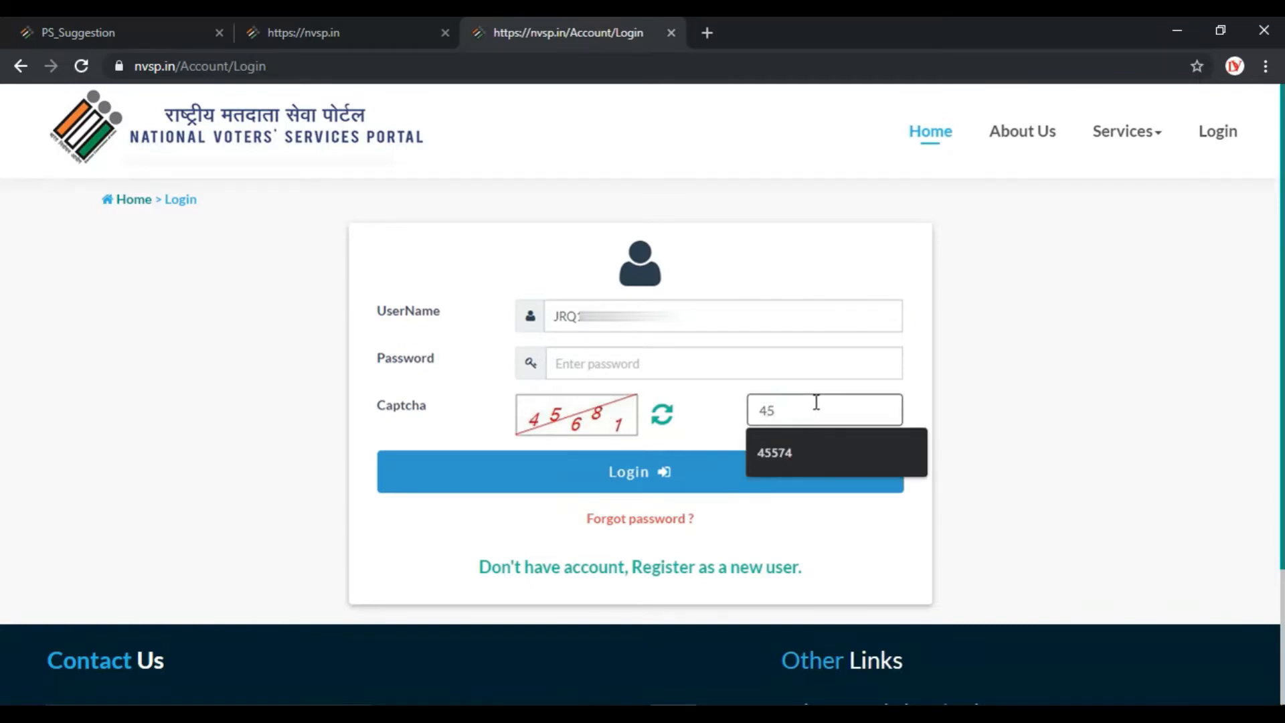
text(681)
key(BackSpace)
key(BackSpace)
key(BackSpace)
text(6)
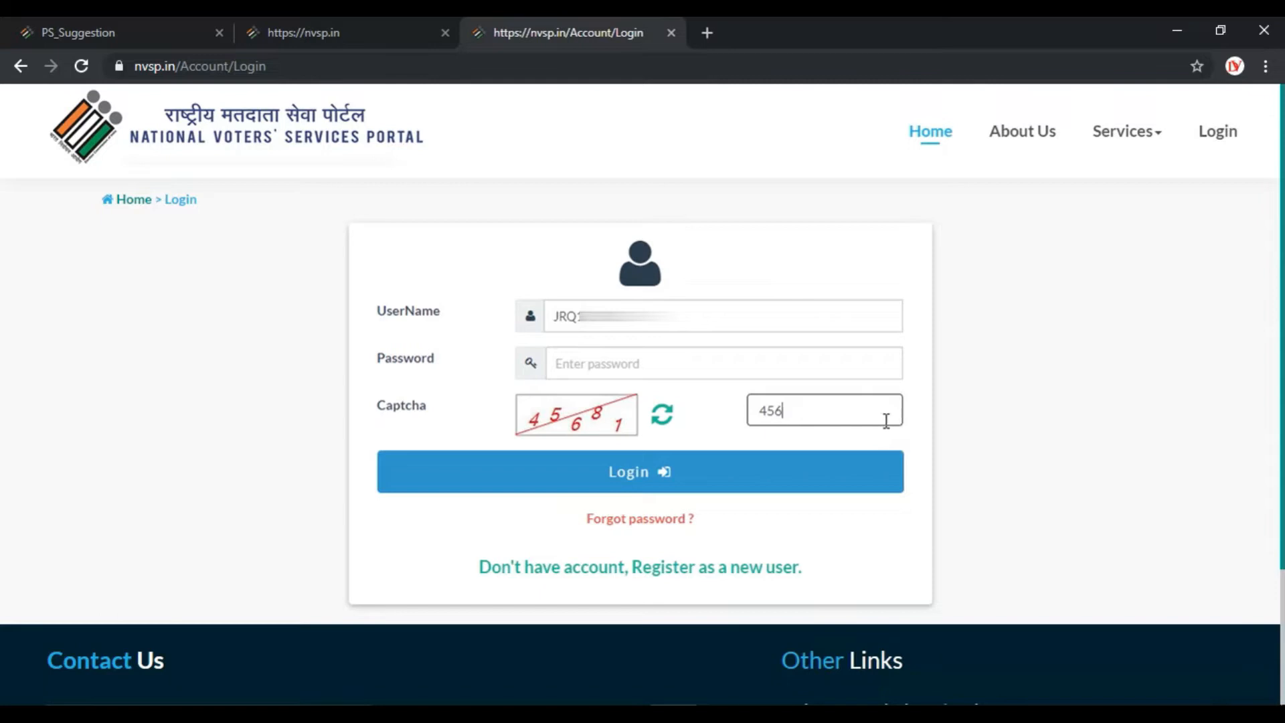
text(81)
click(707, 363)
text(••••••)
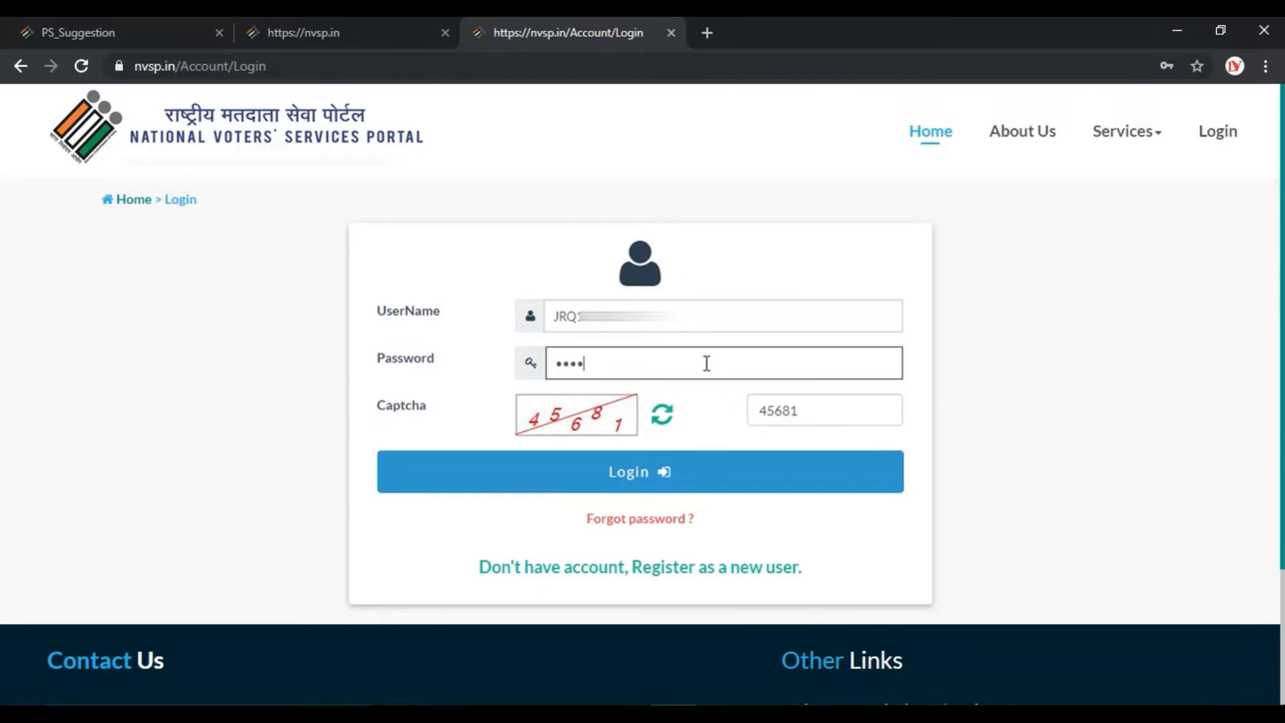
text(••)
Log in without saving the password and open the Electors Verification Program home.
click(699, 475)
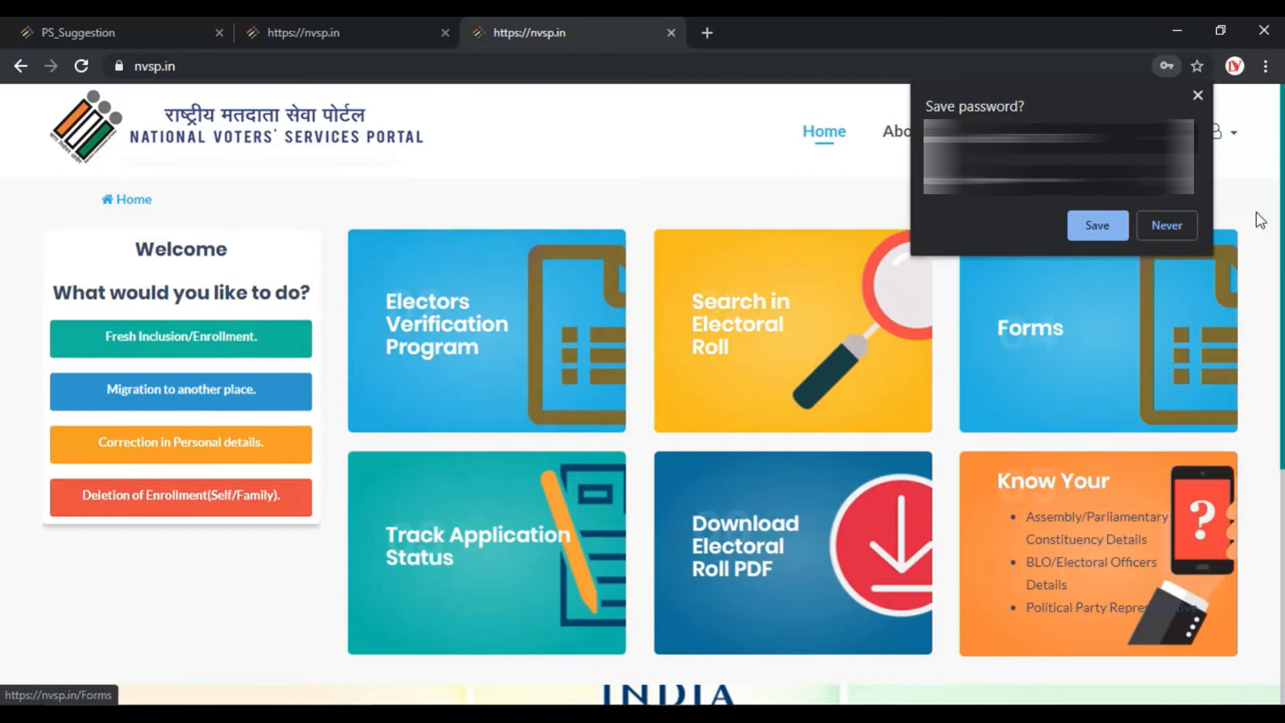
click(1181, 224)
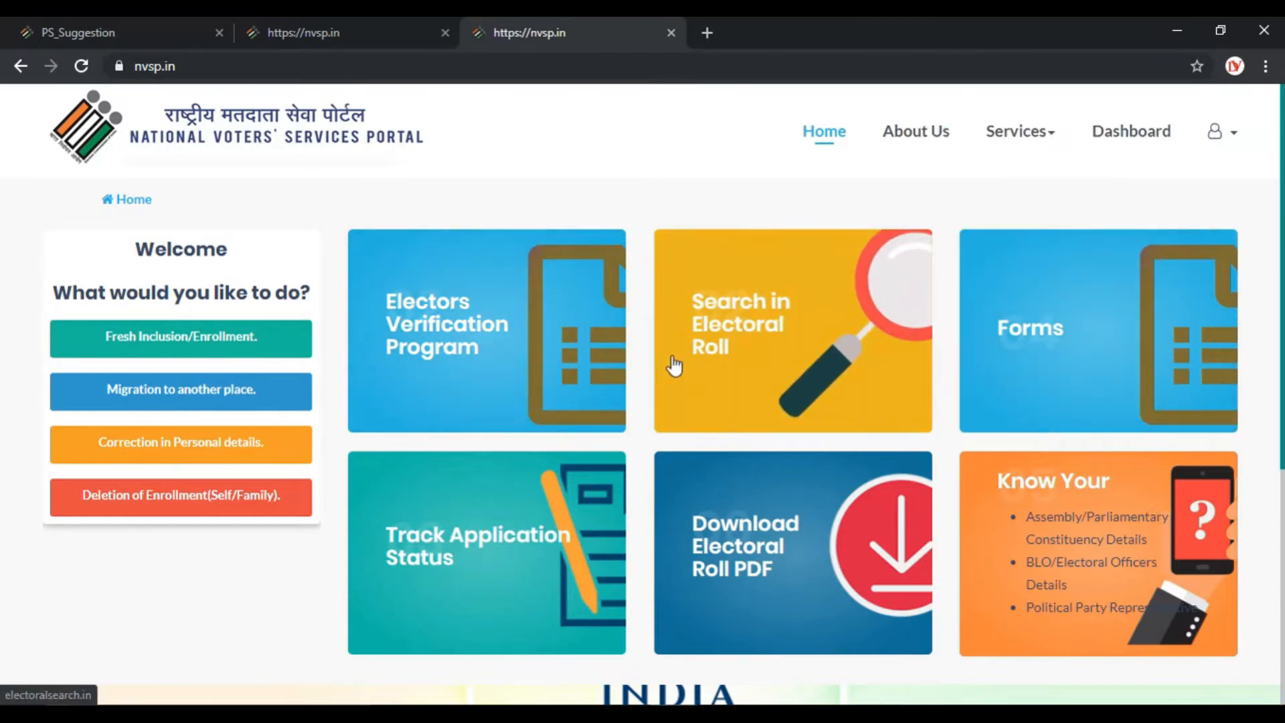
click(442, 332)
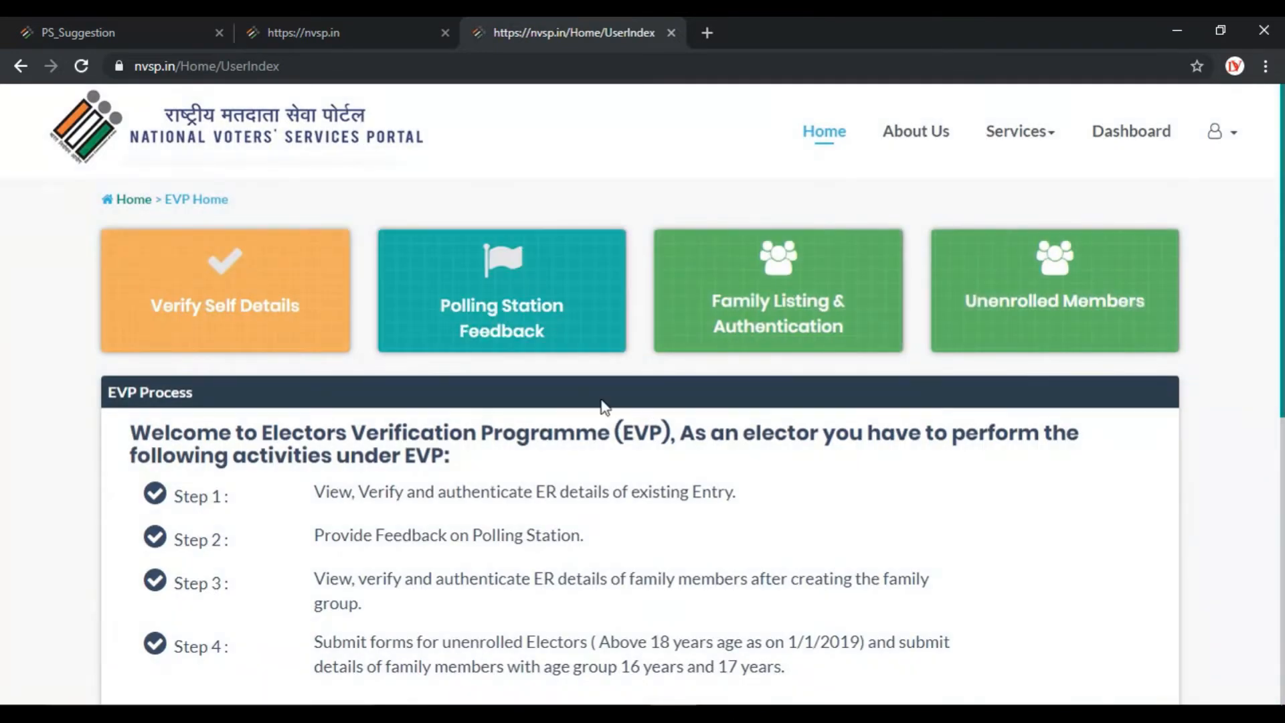
scroll(604, 405, down, 1)
scroll(603, 409, up, 1)
scroll(604, 409, down, 1)
scroll(601, 402, up, 1)
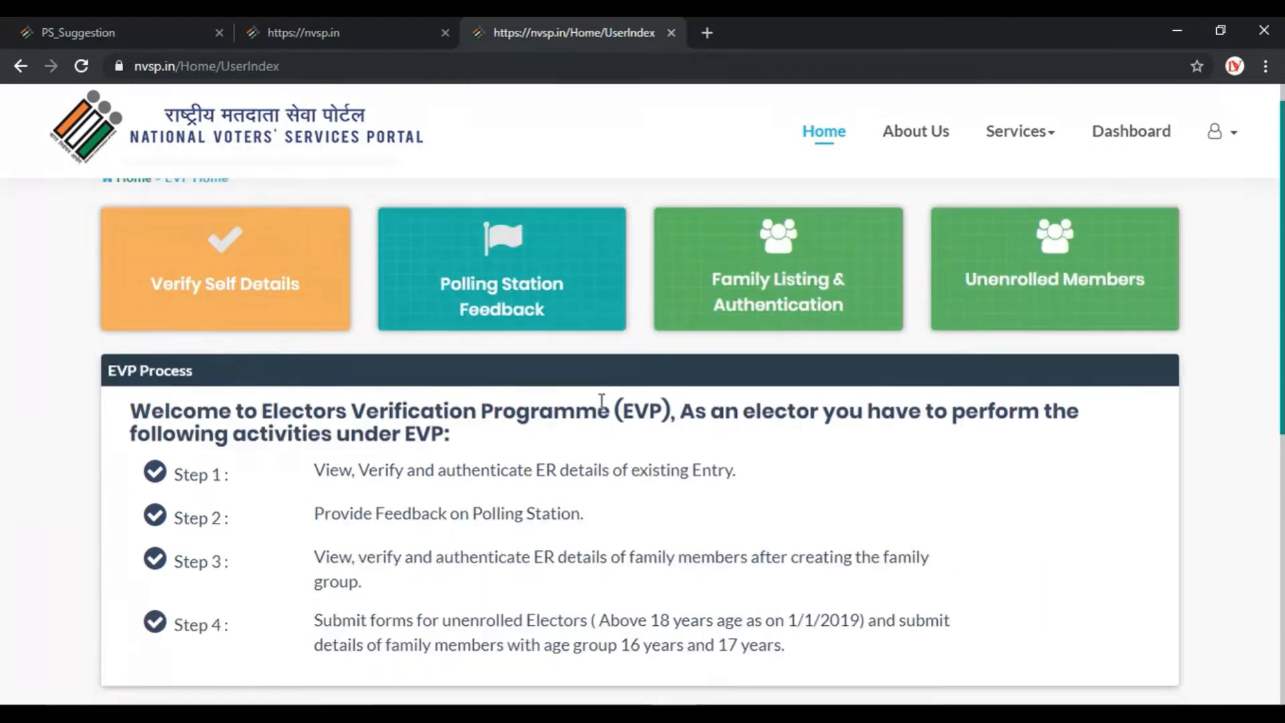
Load your own elector details and mark 'Information displayed above is correct'.
click(267, 326)
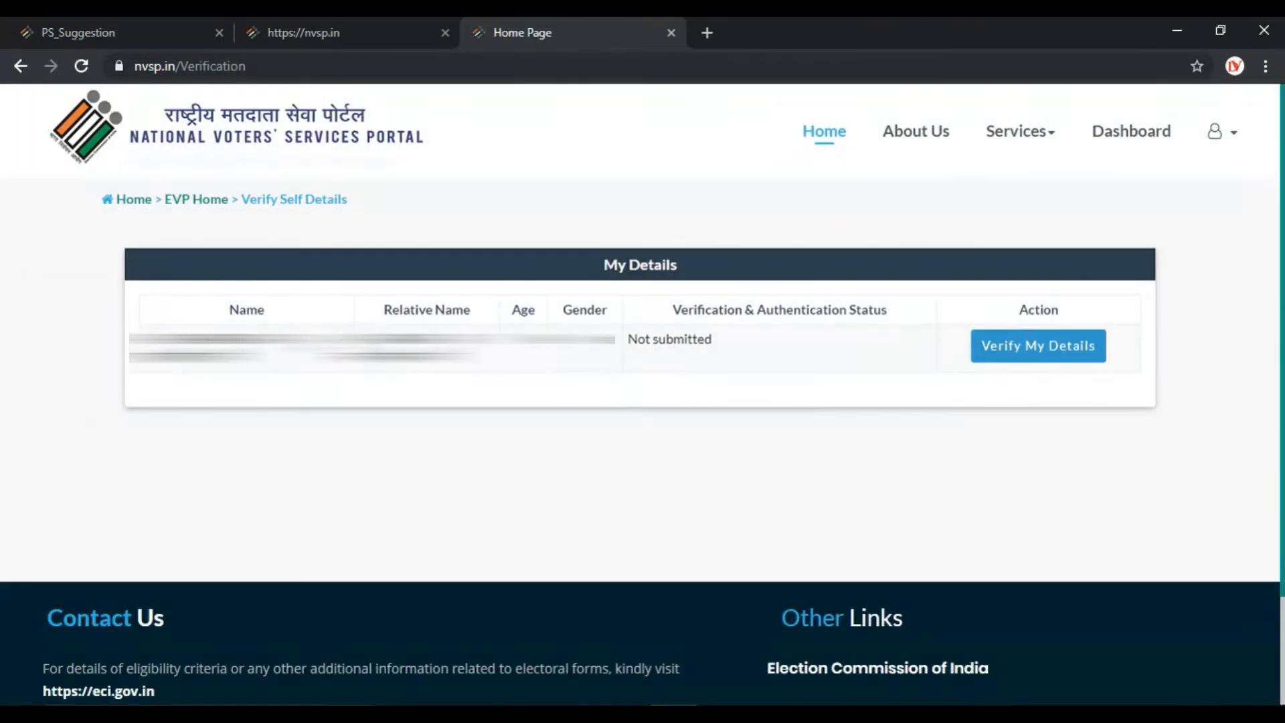
click(1067, 346)
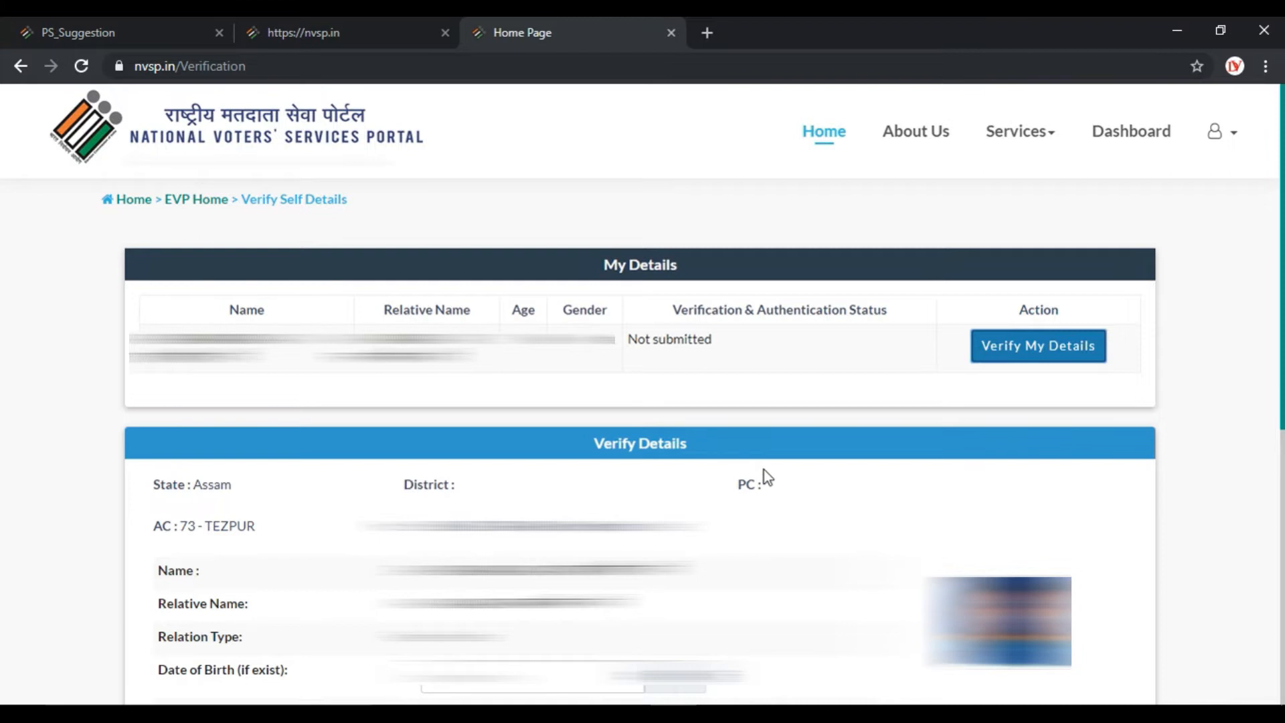
scroll(635, 517, down, 1)
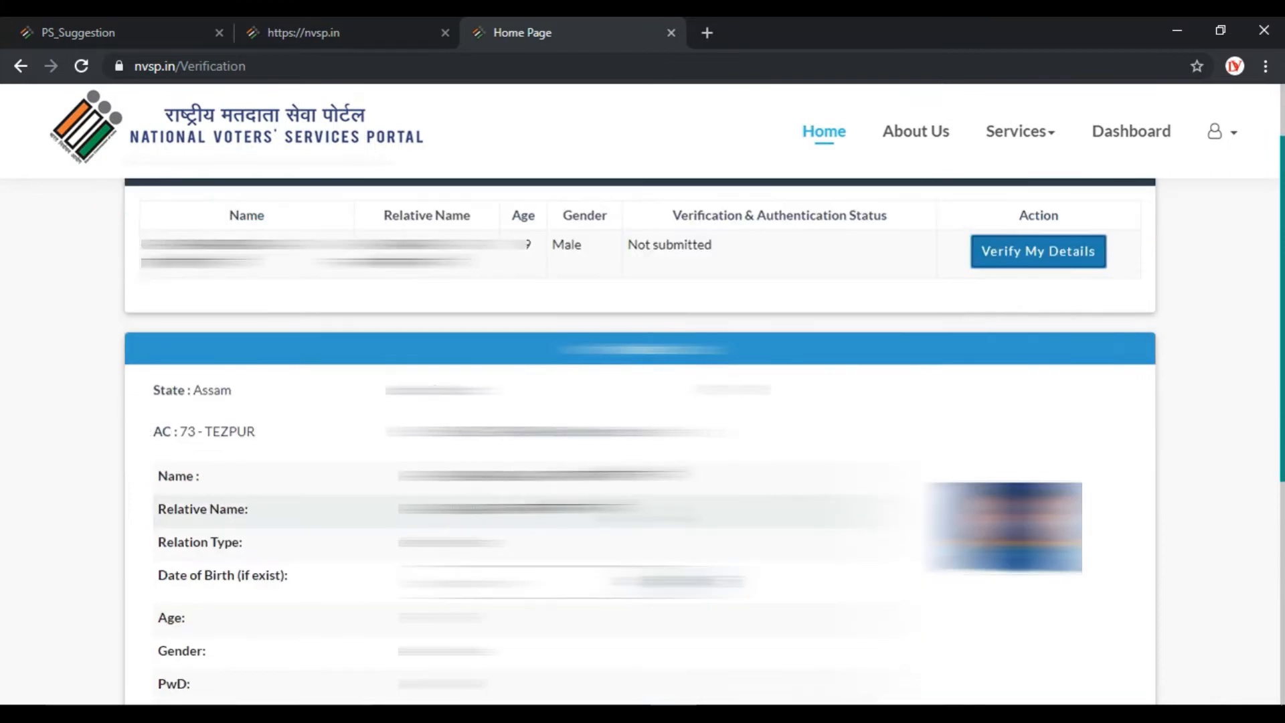
scroll(636, 516, down, 1)
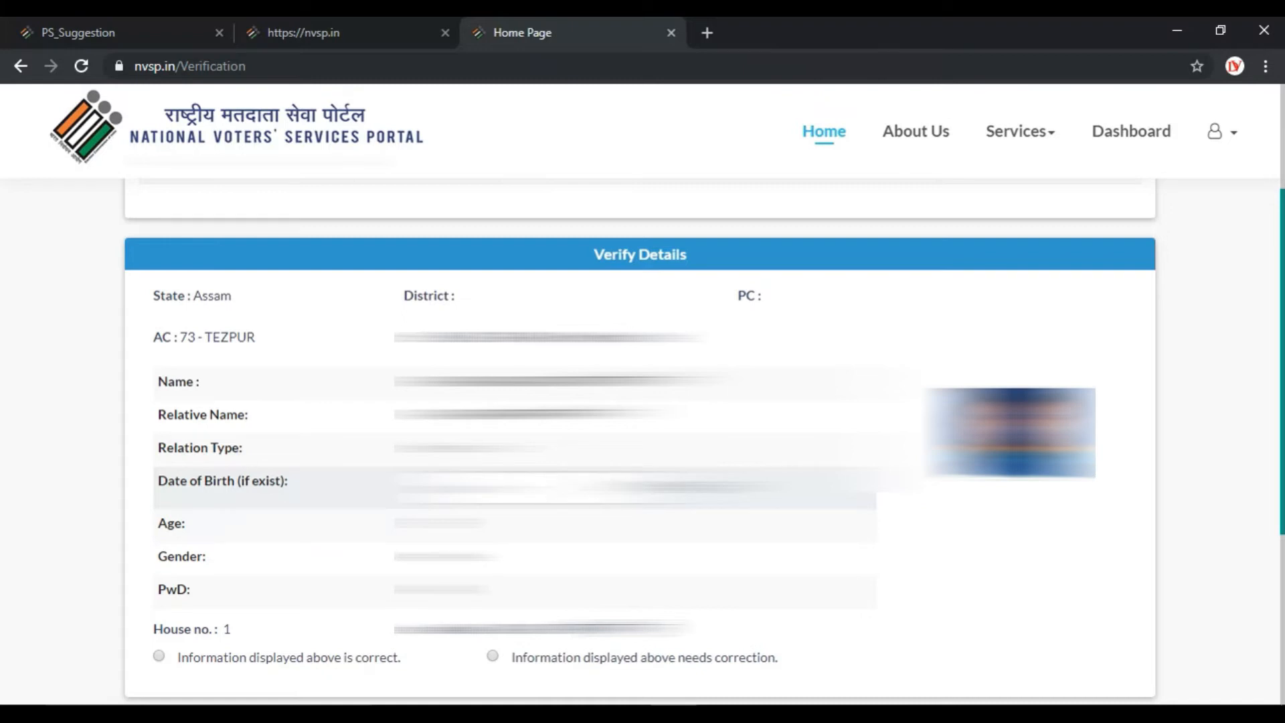
scroll(508, 492, down, 2)
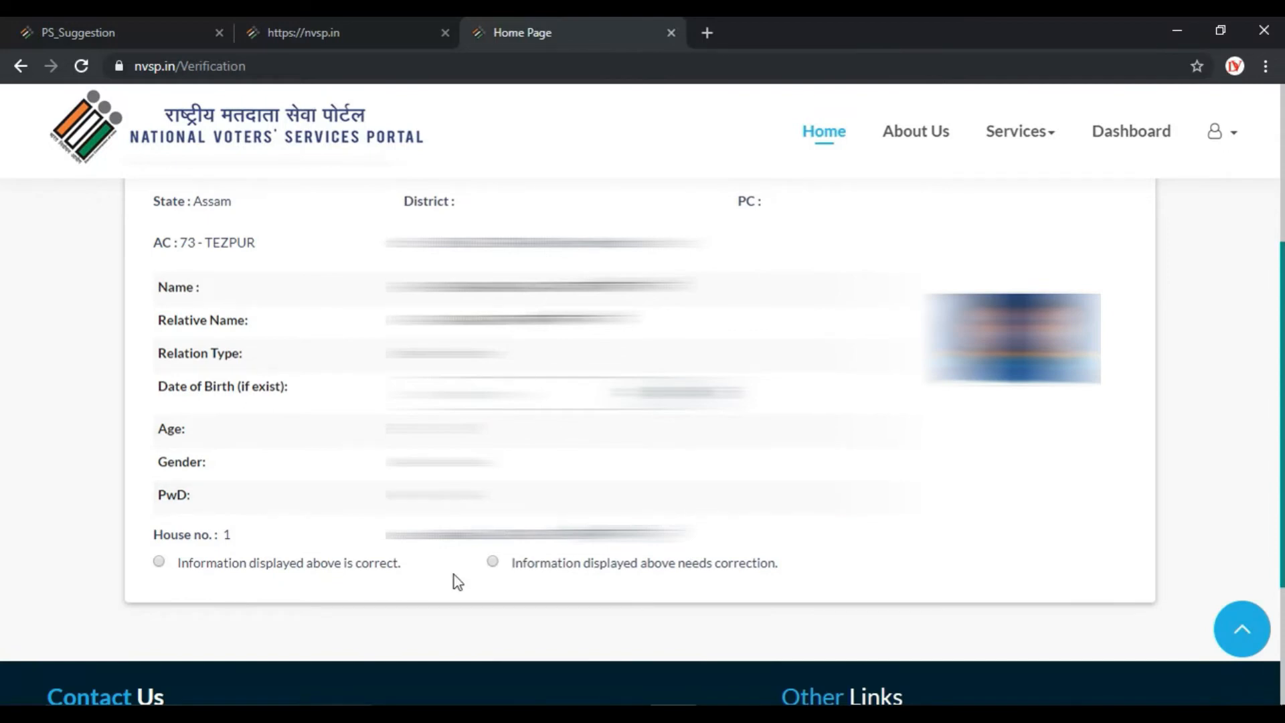
click(157, 561)
scroll(238, 586, down, 2)
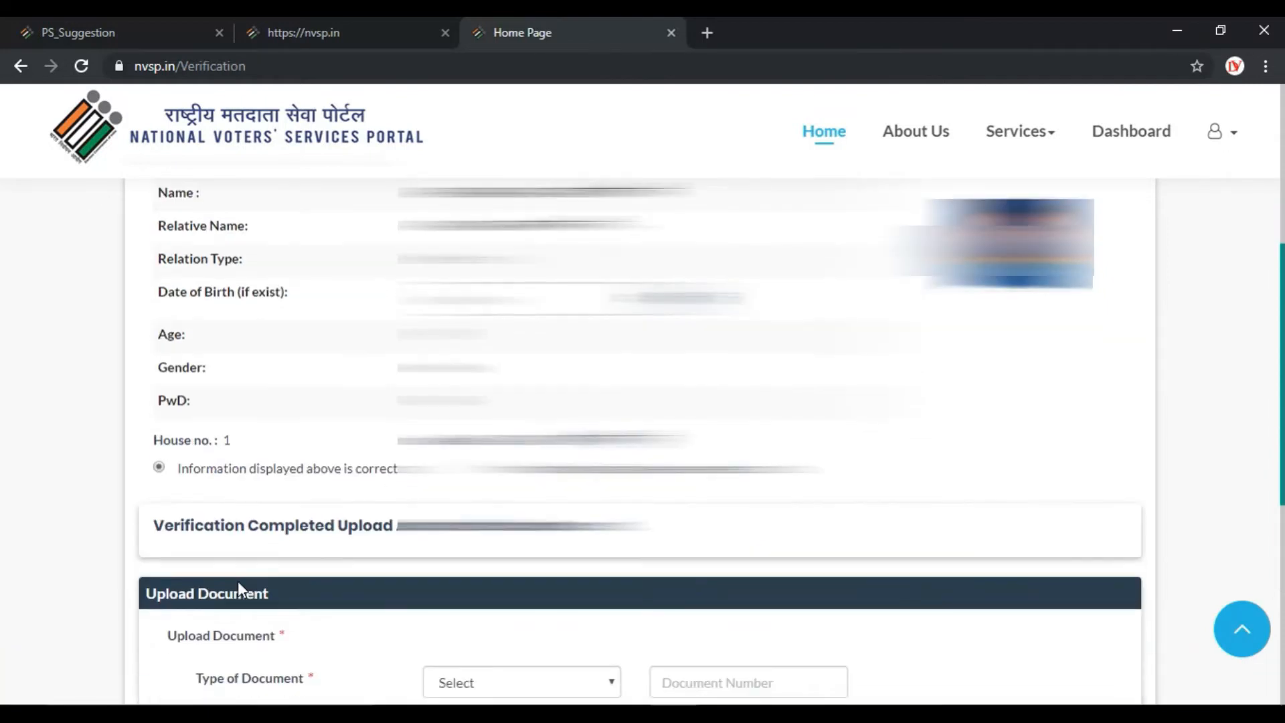
scroll(233, 579, down, 2)
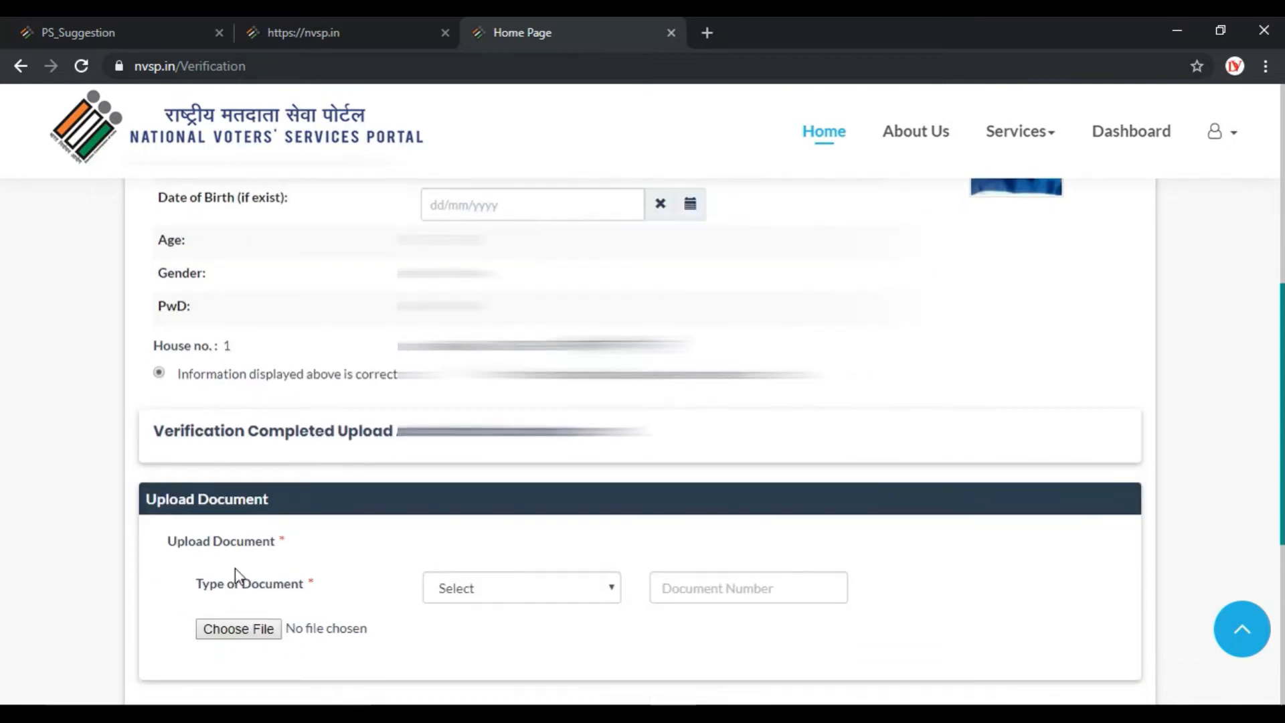
scroll(252, 562, down, 2)
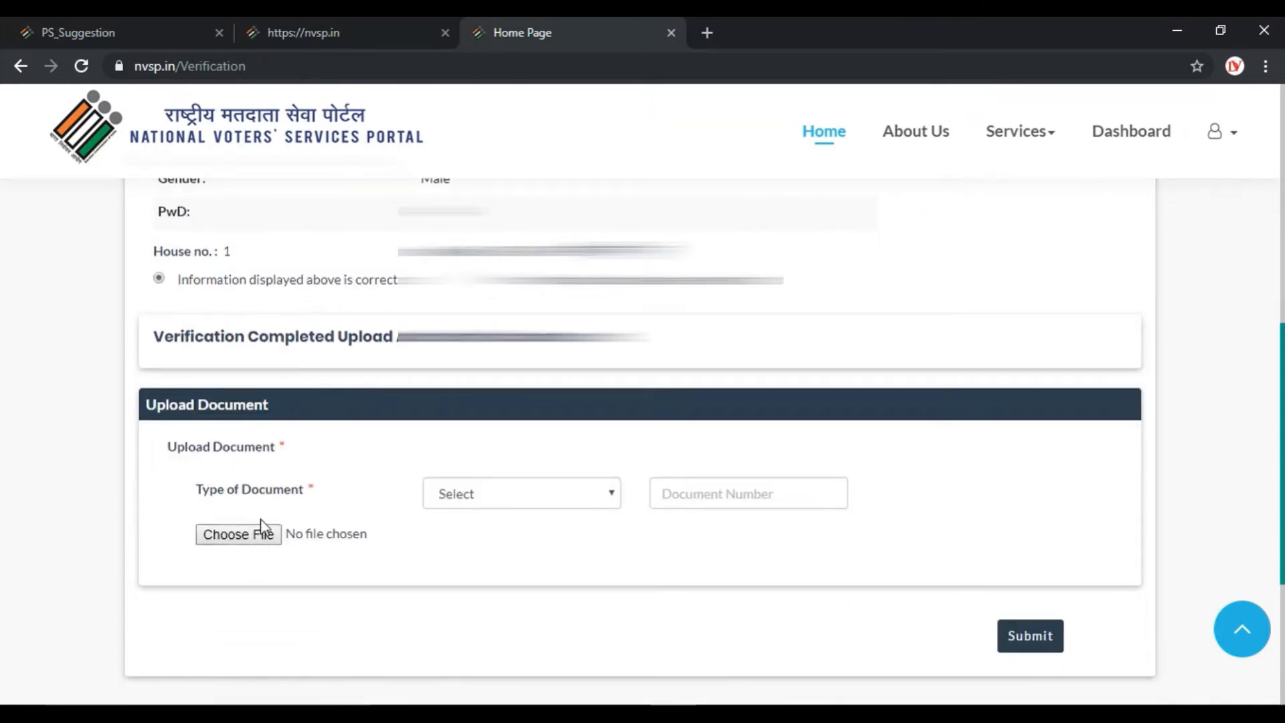
Choose Aadhar Card as document type, enter the Aadhaar number, and open the file picker.
click(613, 492)
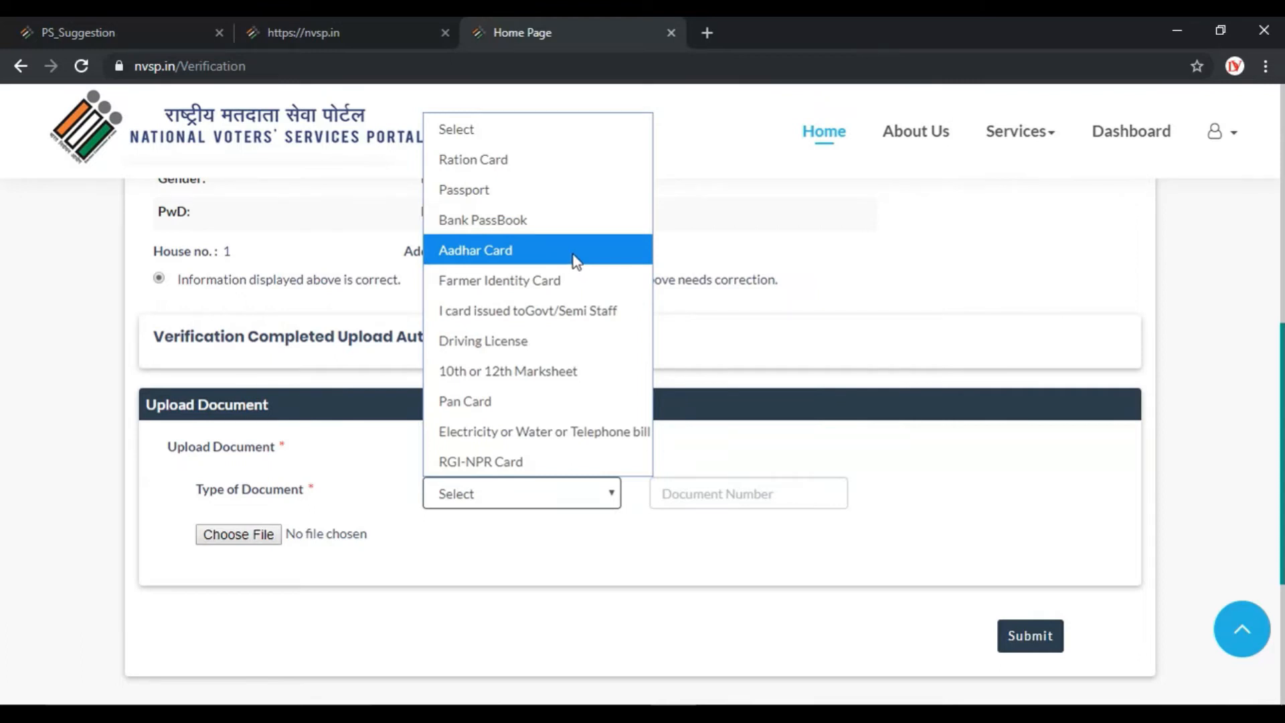
click(492, 254)
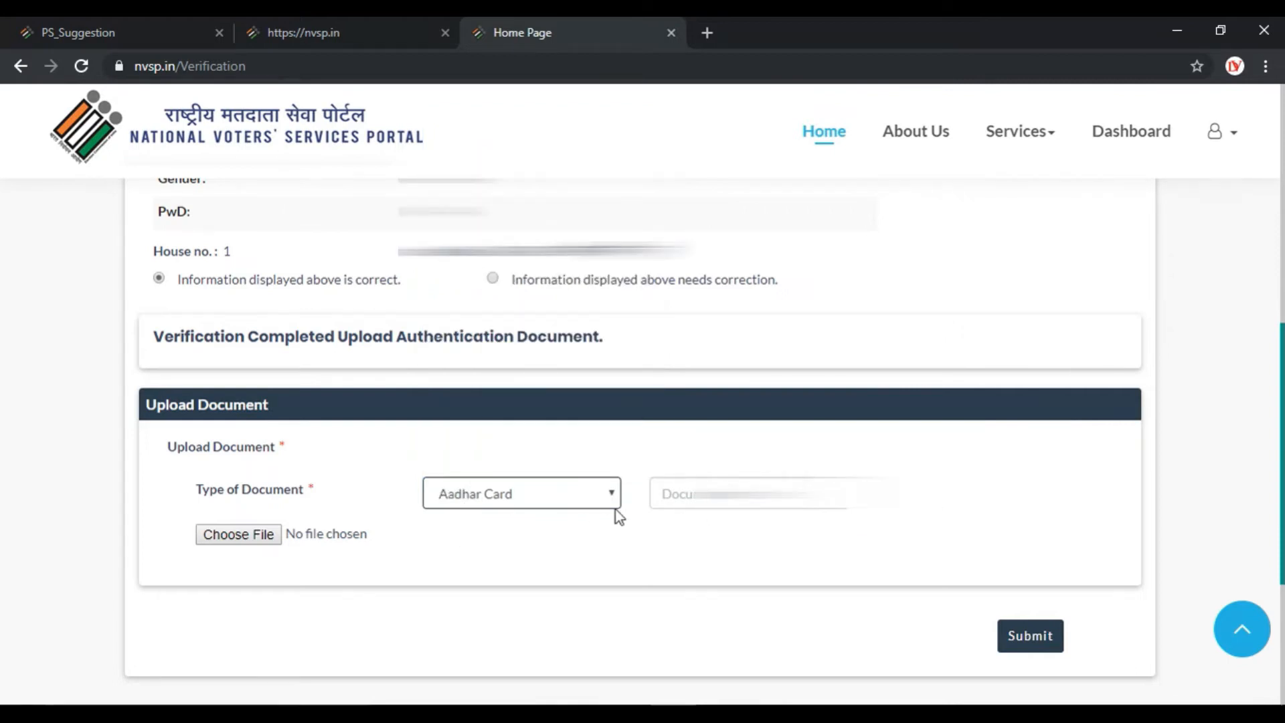
click(702, 493)
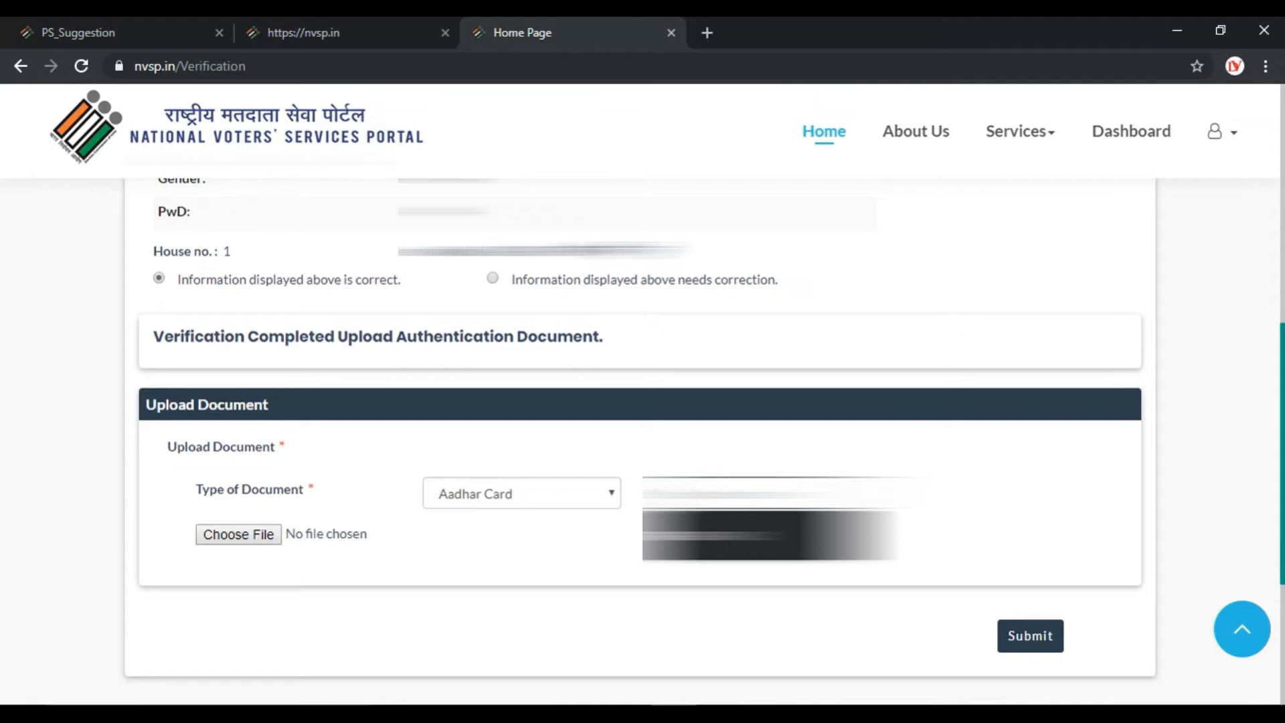
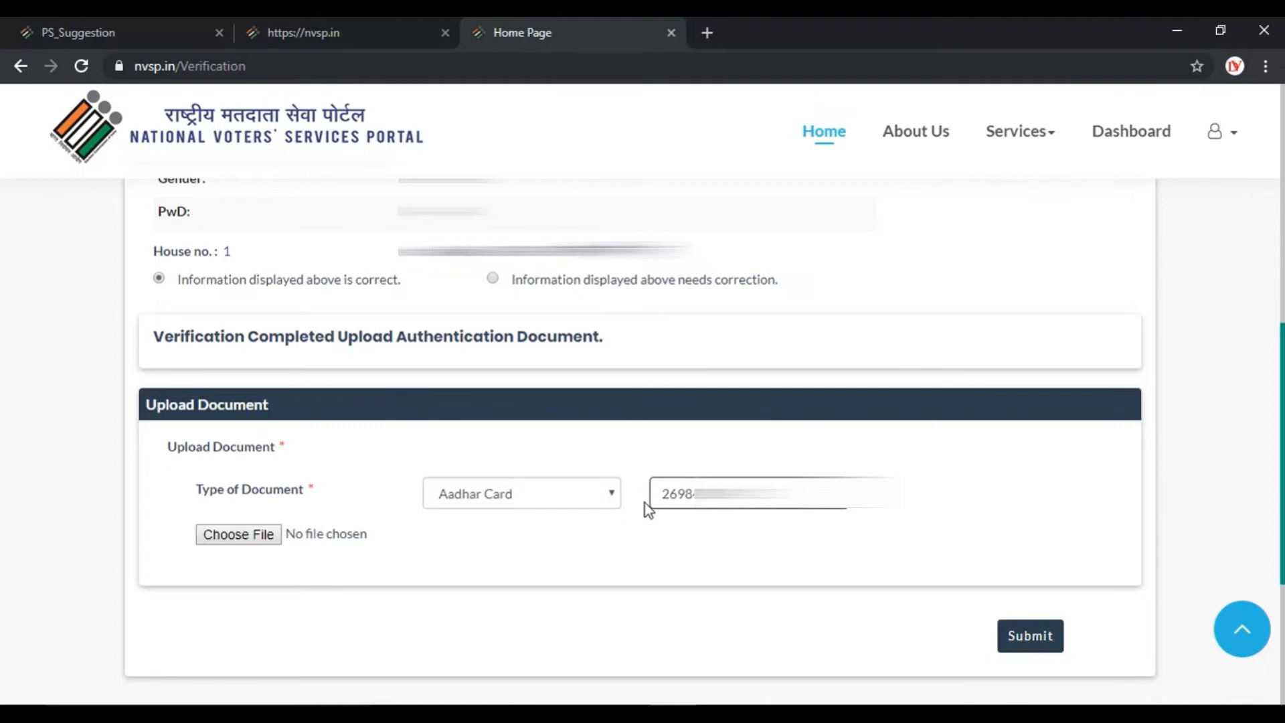
click(267, 534)
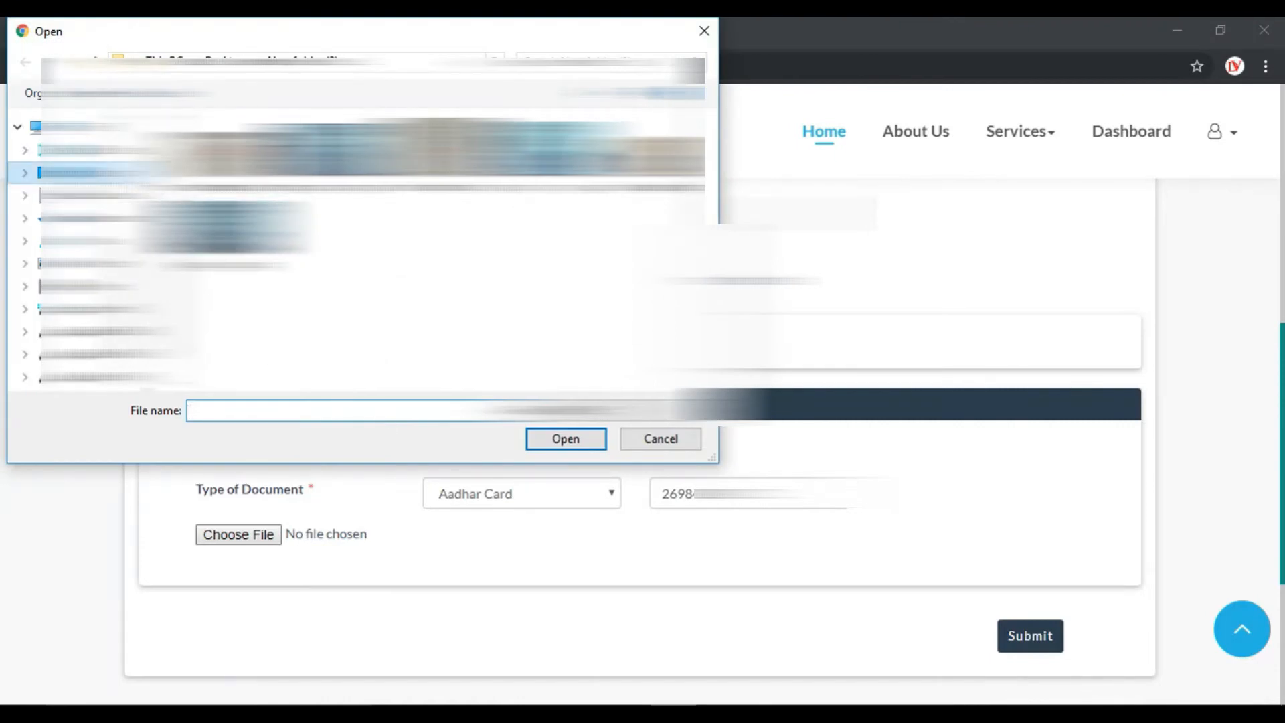
Attach the Aadhaar card .jpg image from its folder.
click(100, 174)
click(258, 410)
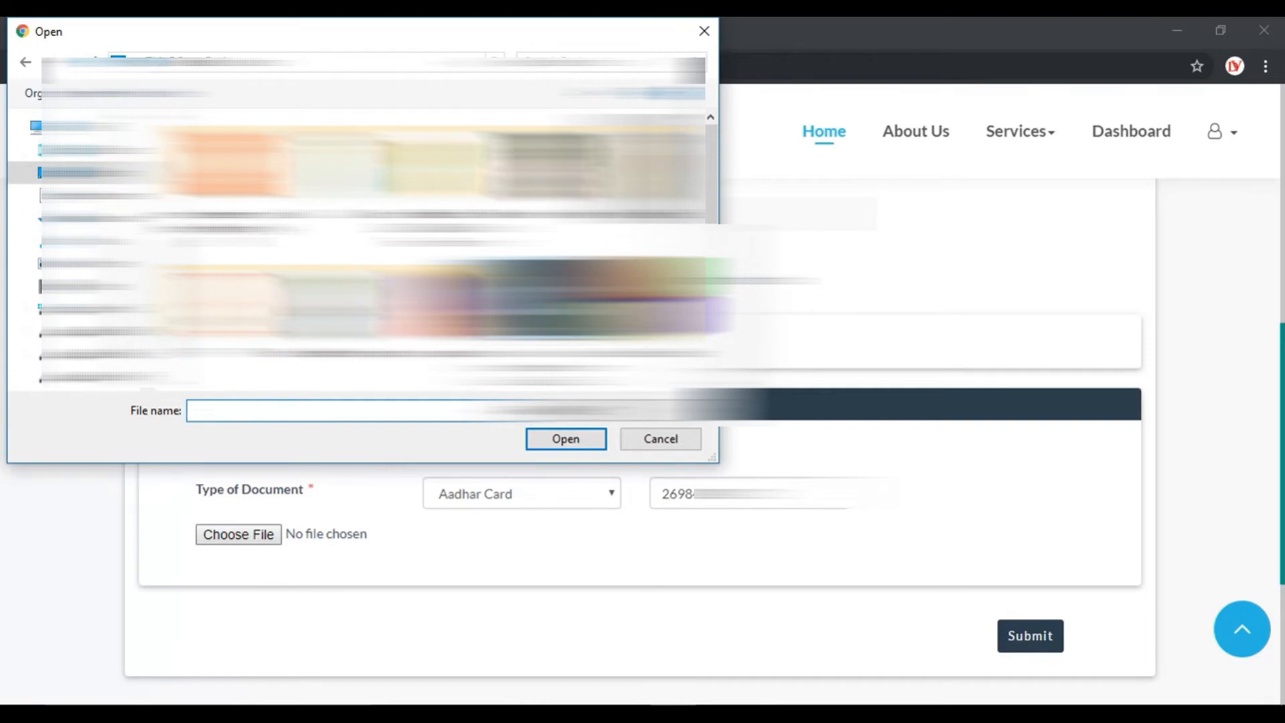
double_click(333, 173)
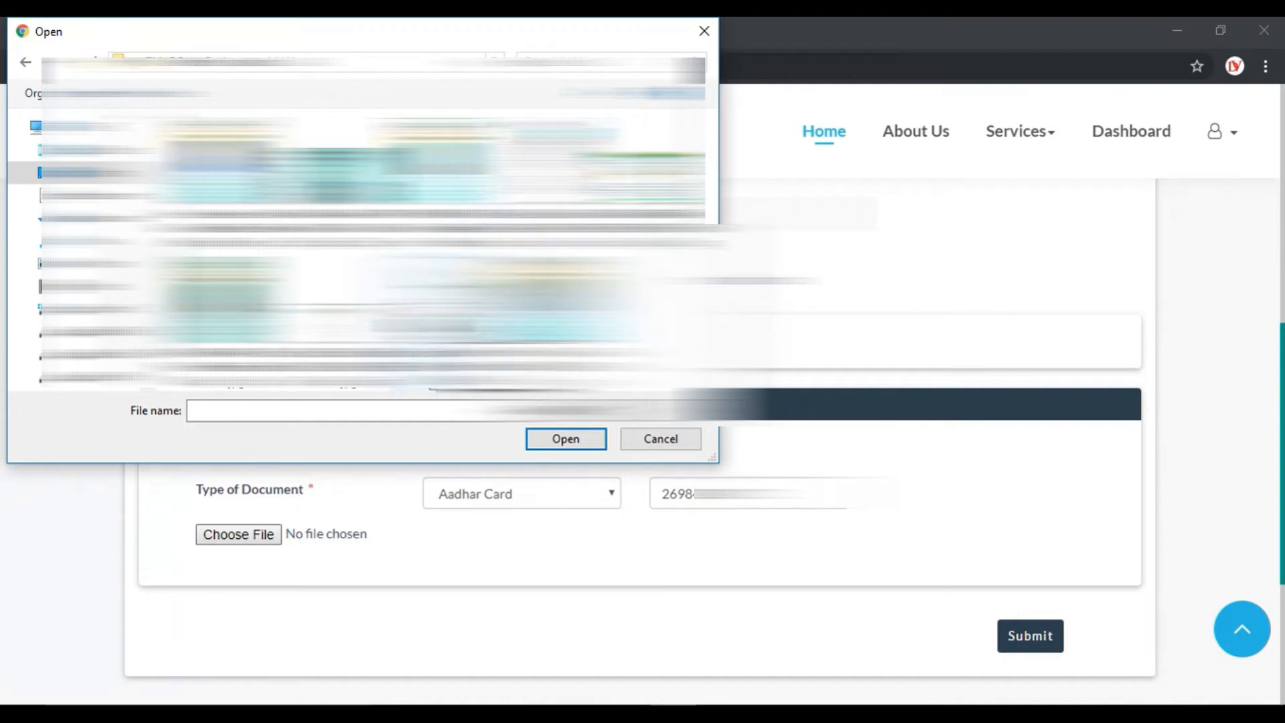
click(442, 325)
click(573, 436)
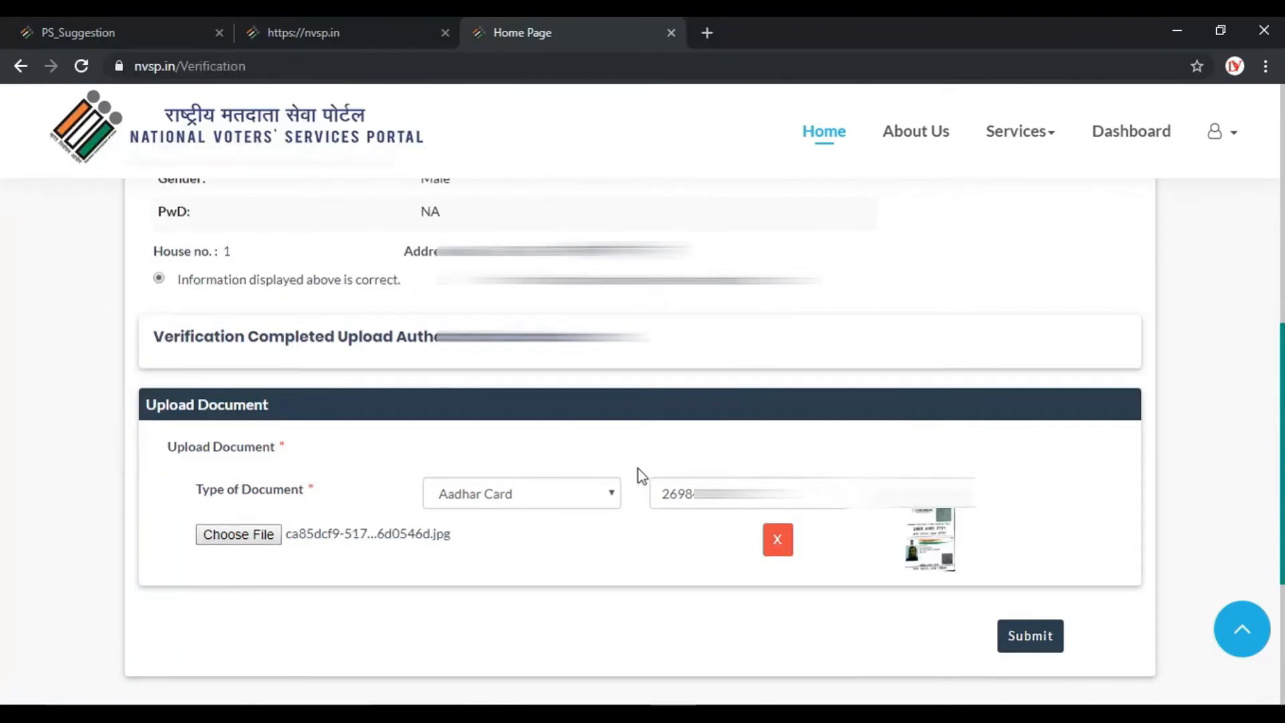
Submit the self-details verification and check the success message.
click(1041, 639)
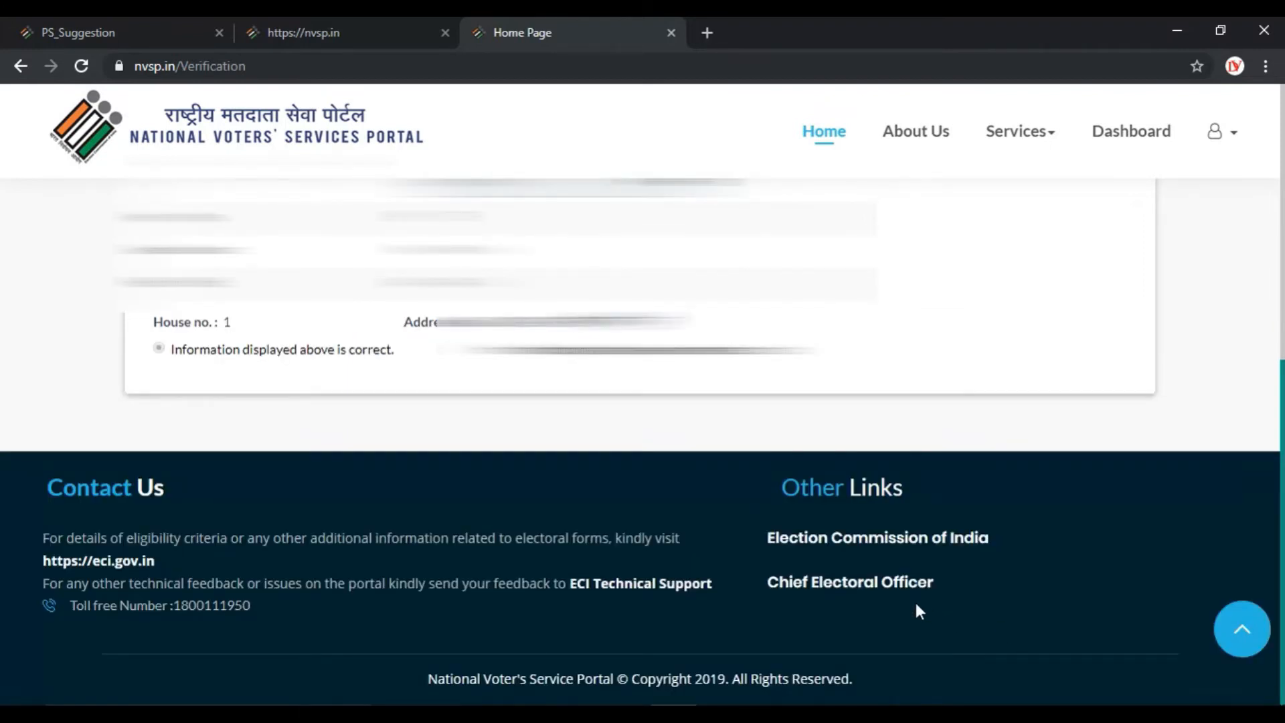
scroll(806, 593, up, 5)
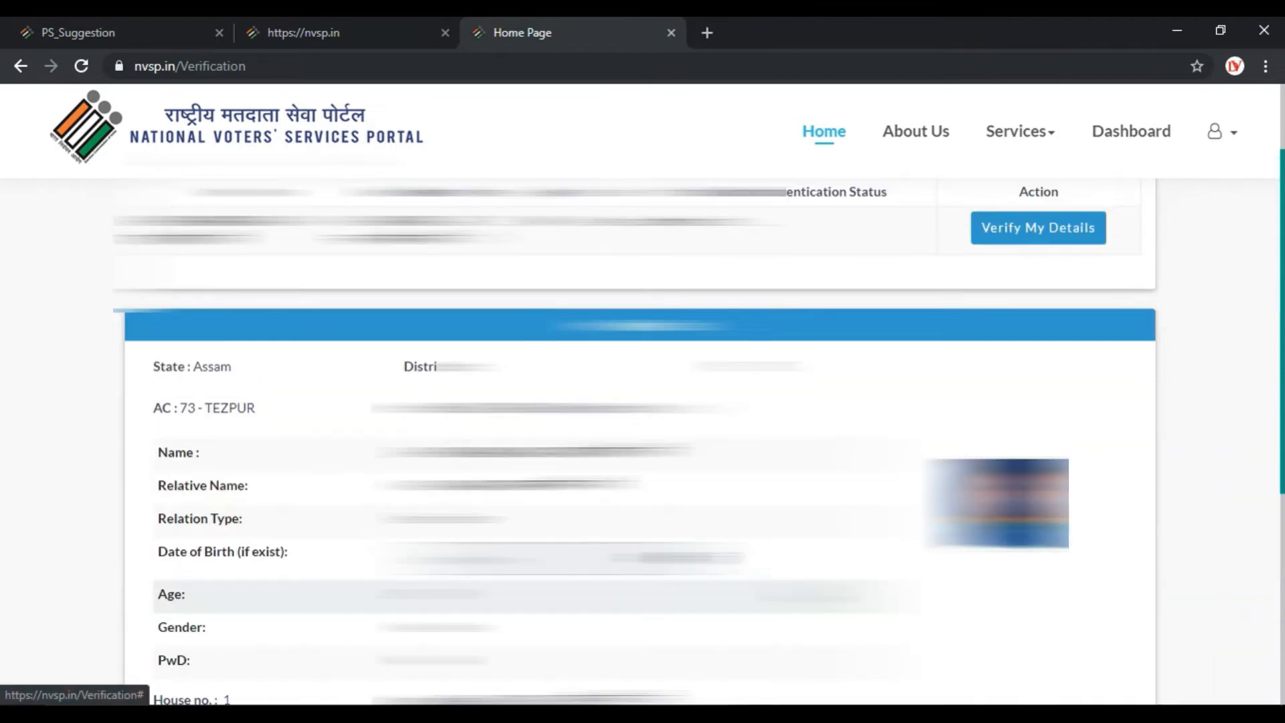
scroll(805, 587, up, 2)
scroll(805, 588, down, 3)
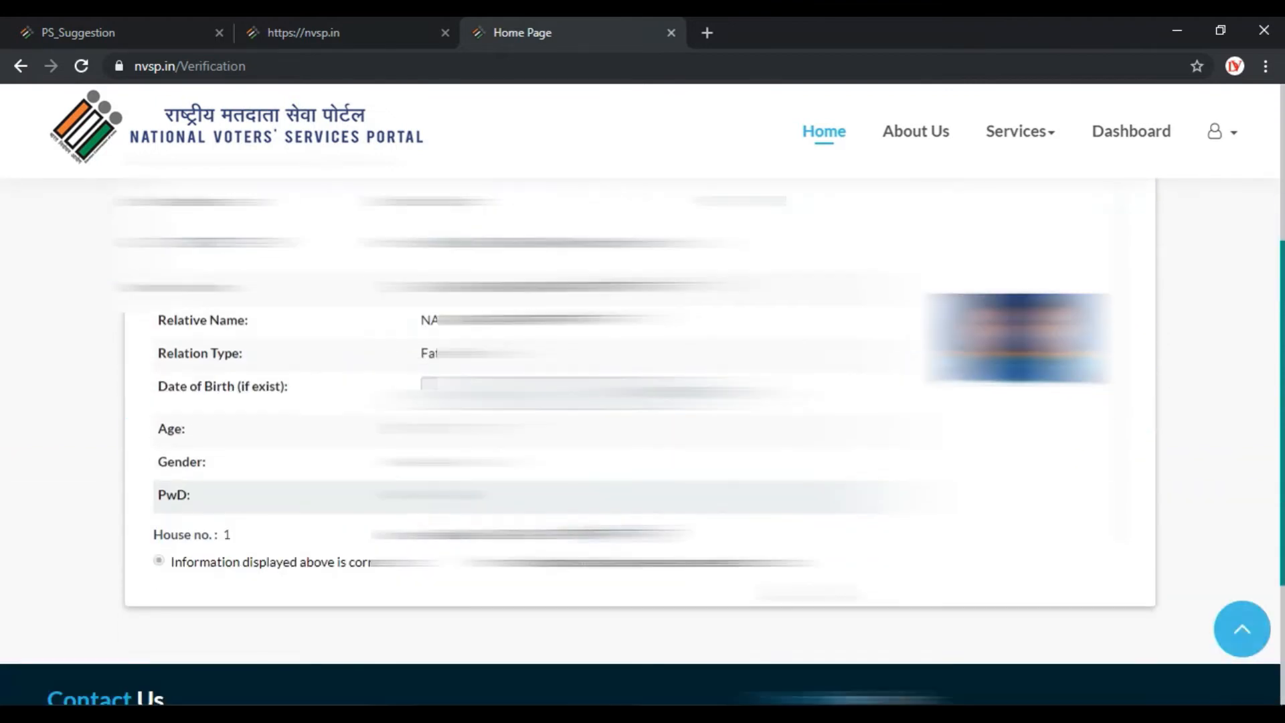
scroll(805, 587, down, 1)
scroll(806, 587, up, 4)
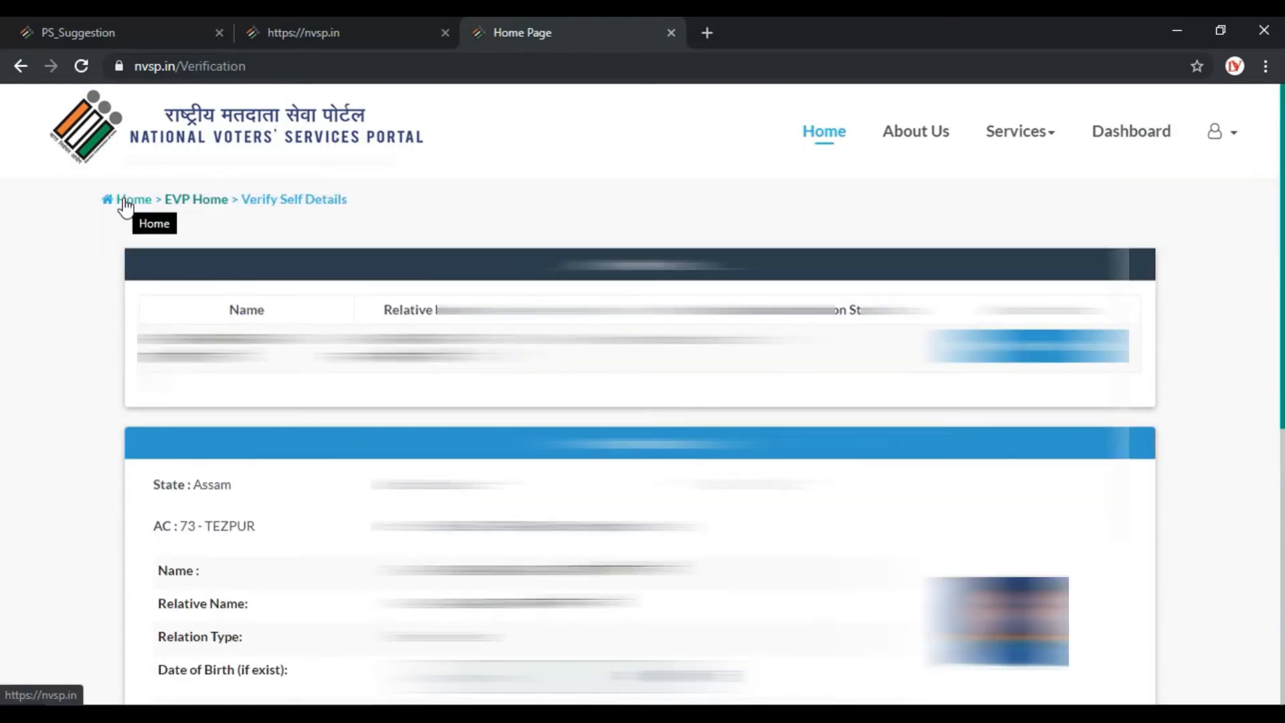
Return home and open the Polling Station Feedback form in the Electors Verification Program.
click(116, 200)
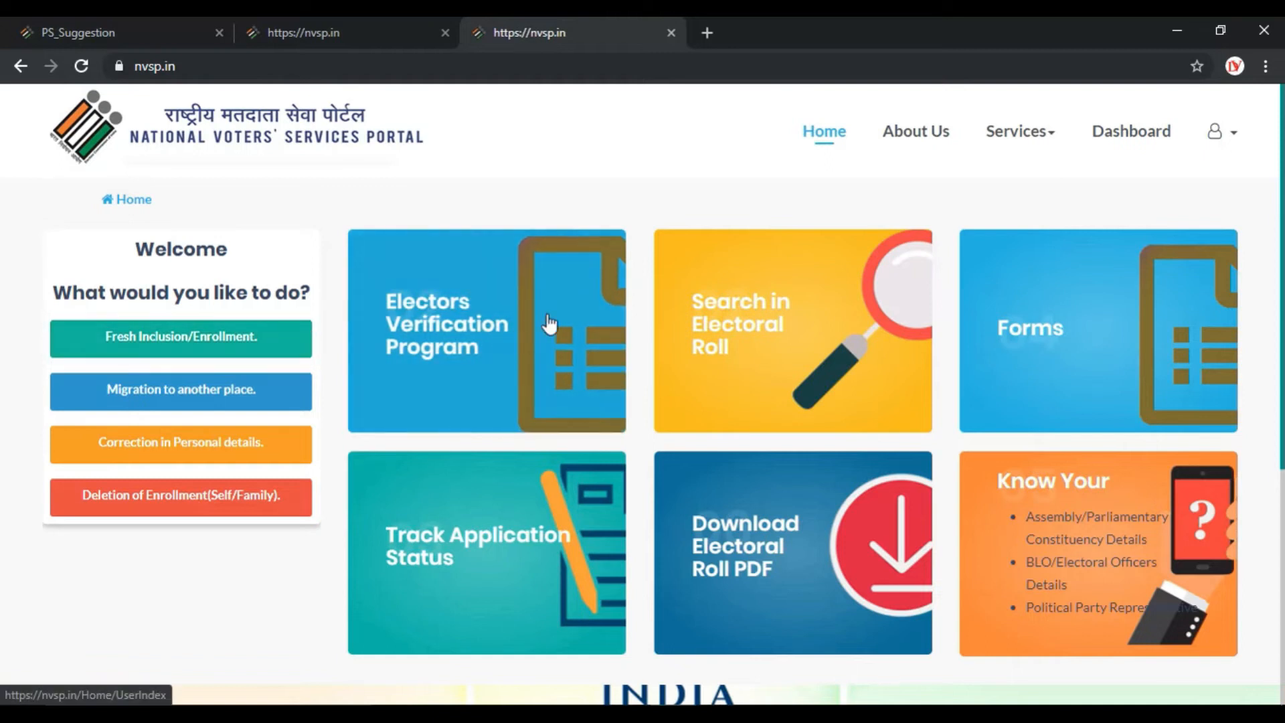
click(456, 338)
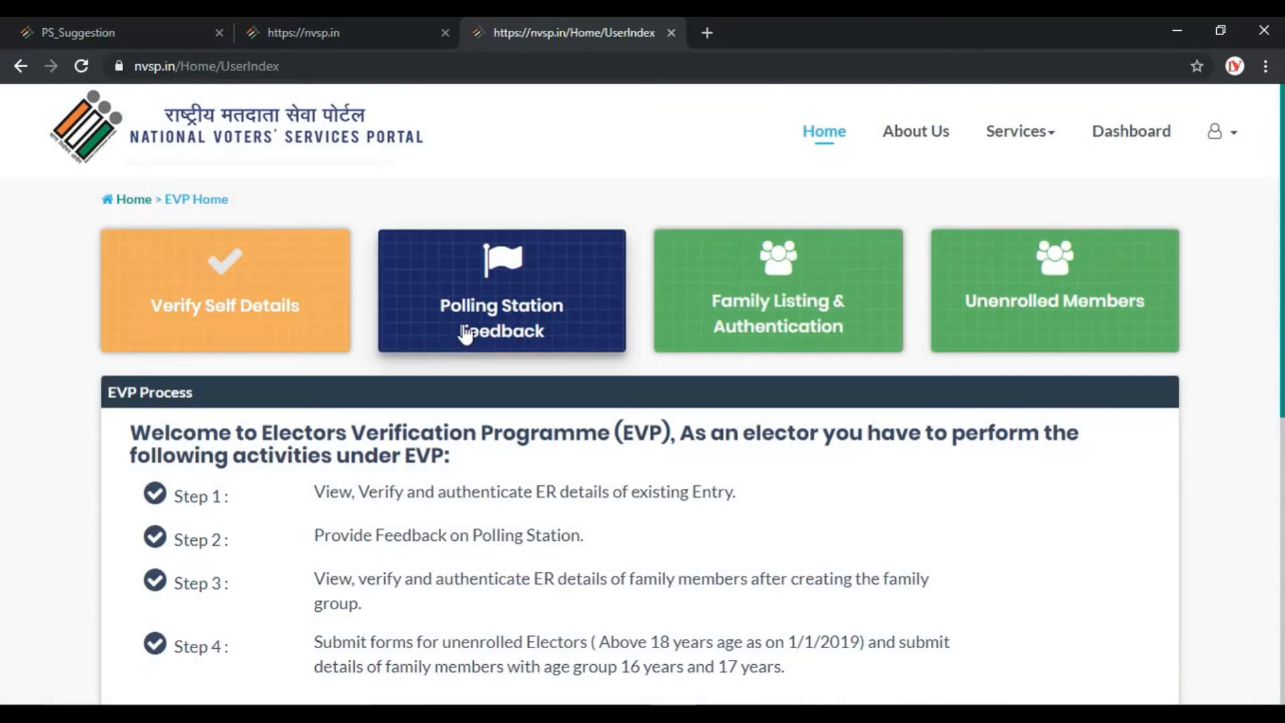
click(483, 283)
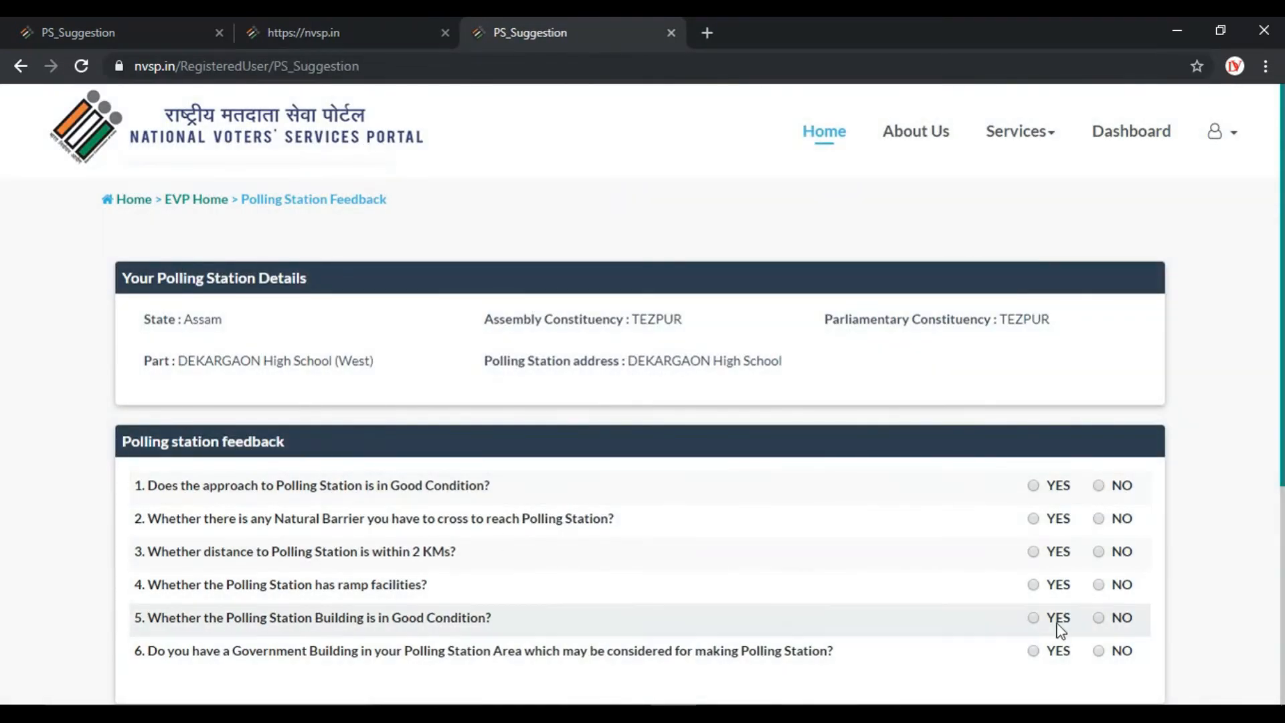
Answer the six feedback questions YES, NO, YES, NO, YES, NO and submit.
click(1032, 485)
click(1098, 518)
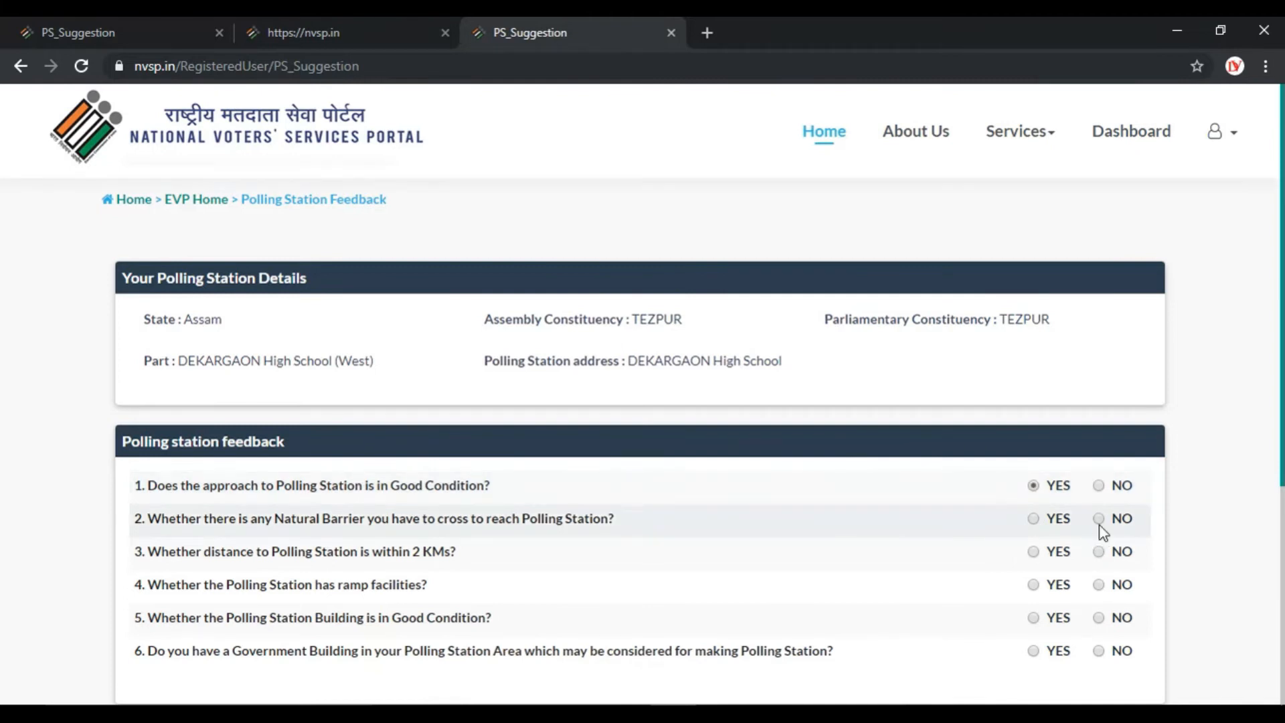
click(1033, 553)
click(1099, 586)
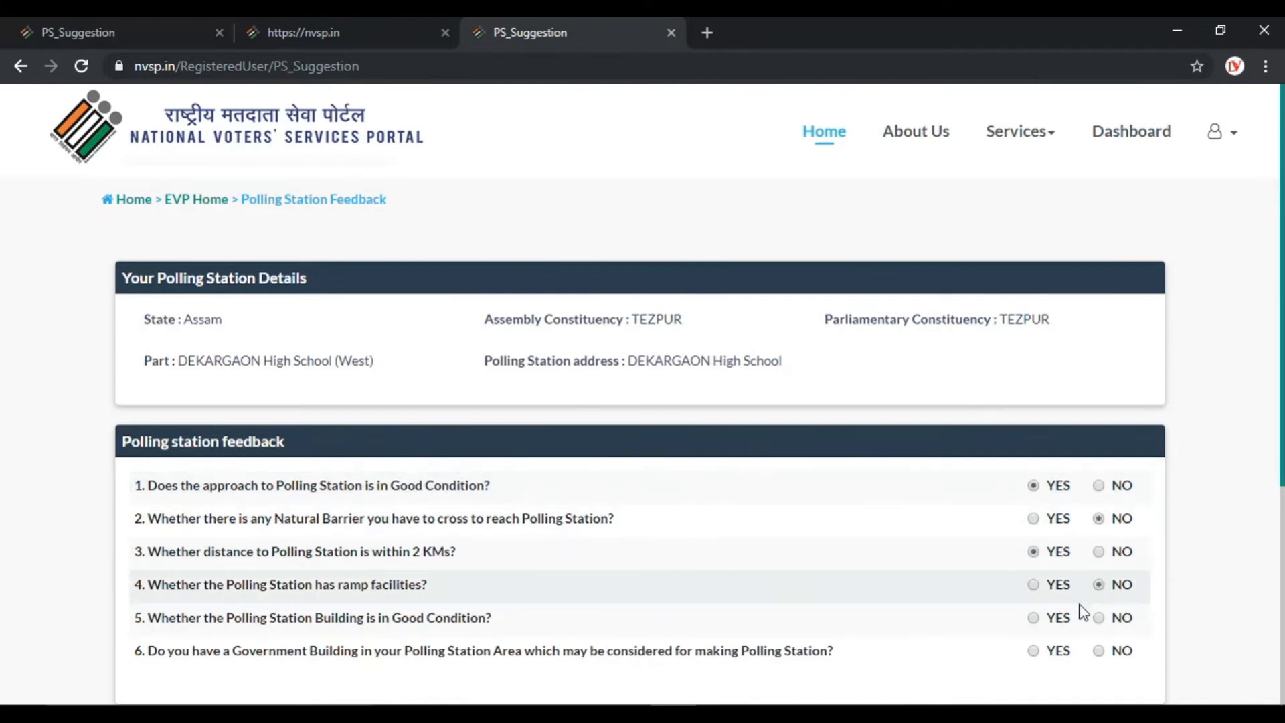
click(1034, 618)
click(1100, 654)
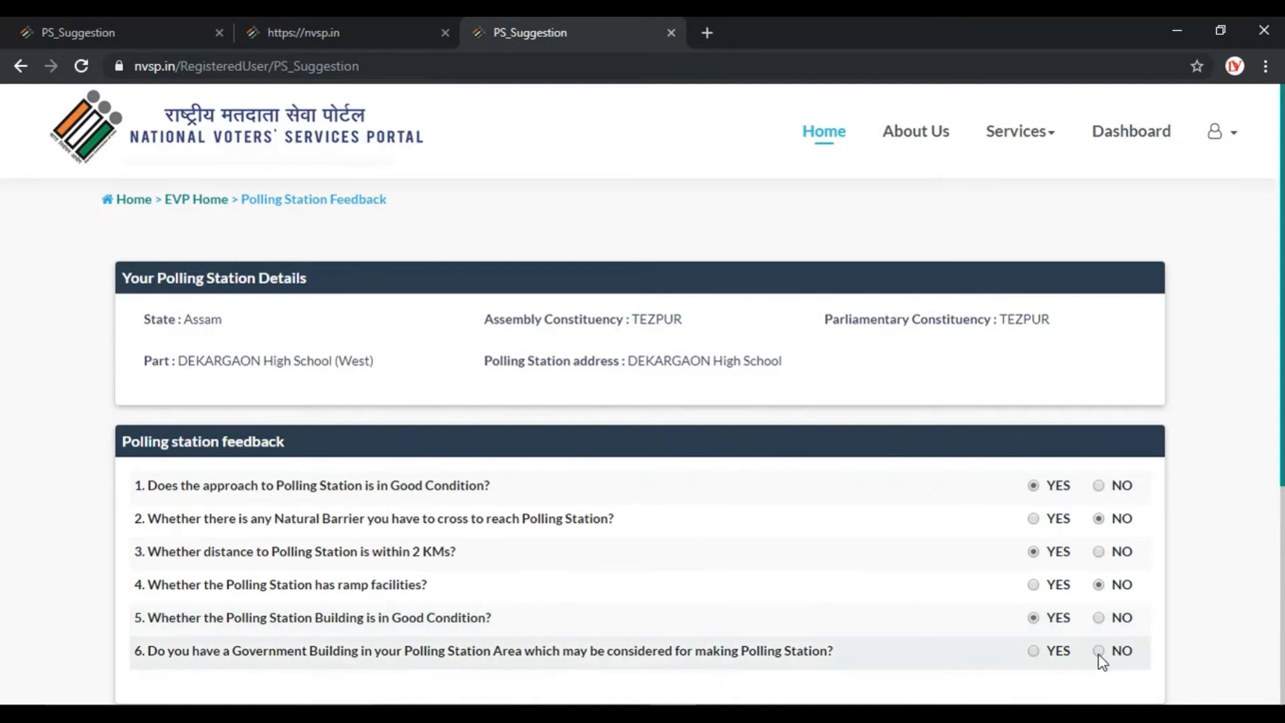
scroll(876, 657, down, 2)
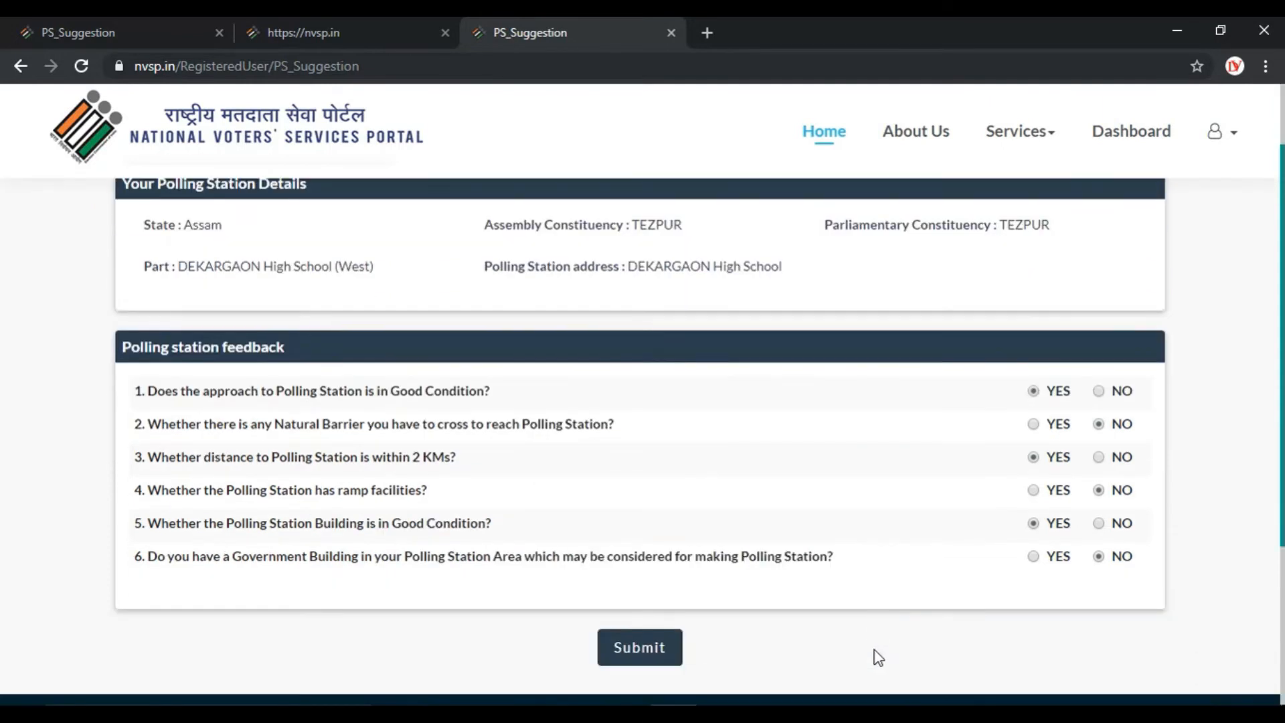
click(629, 648)
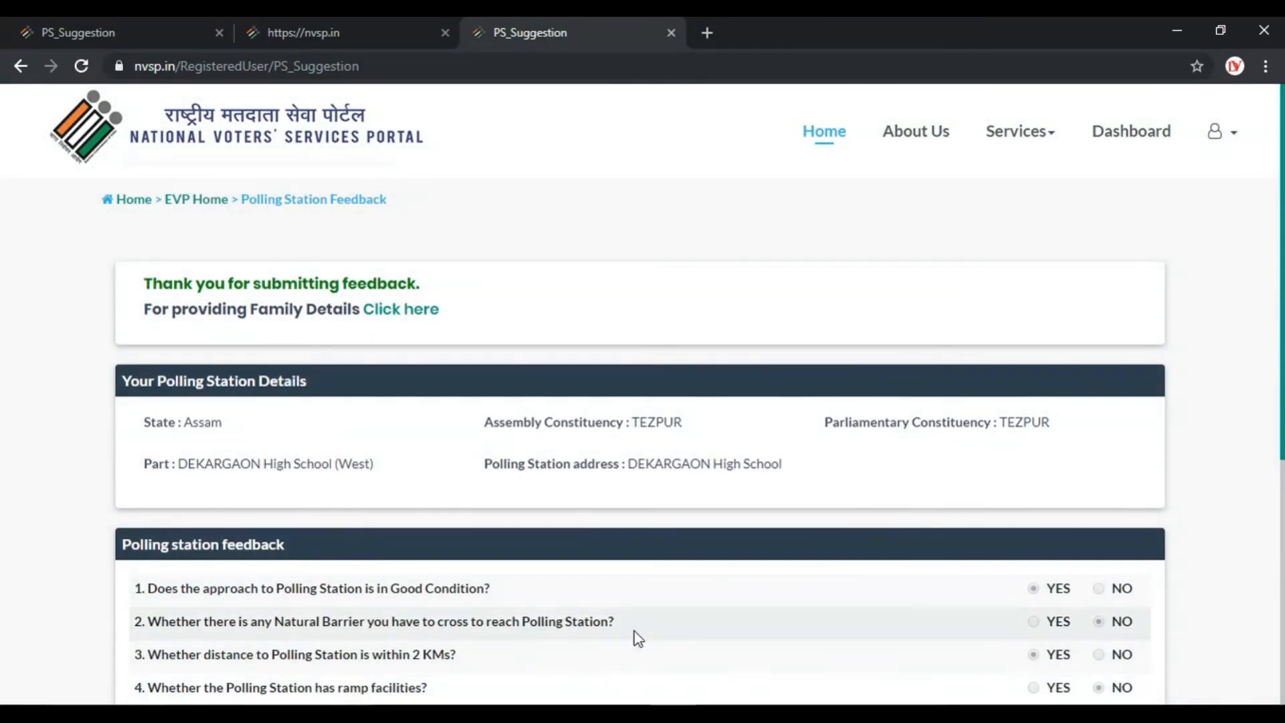
scroll(635, 632, down, 3)
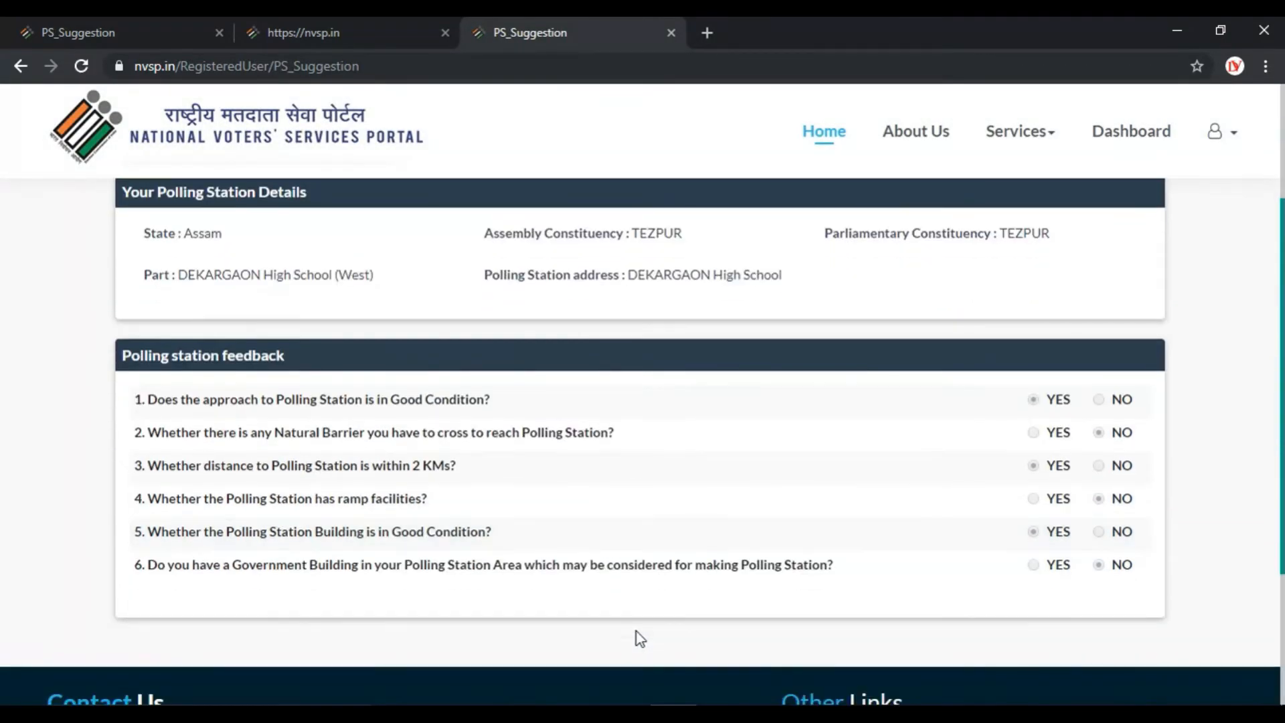
scroll(636, 632, up, 3)
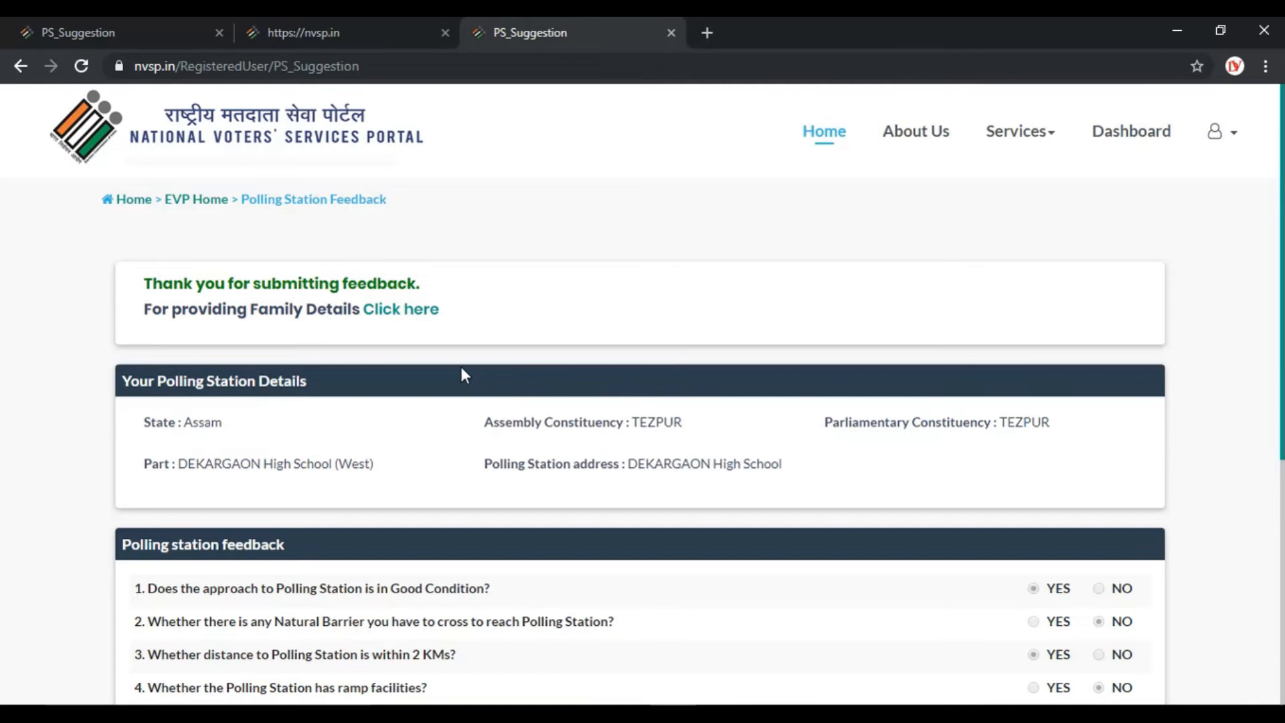
Add the looked-up elector as a Brother and confirm all family members are added.
click(397, 311)
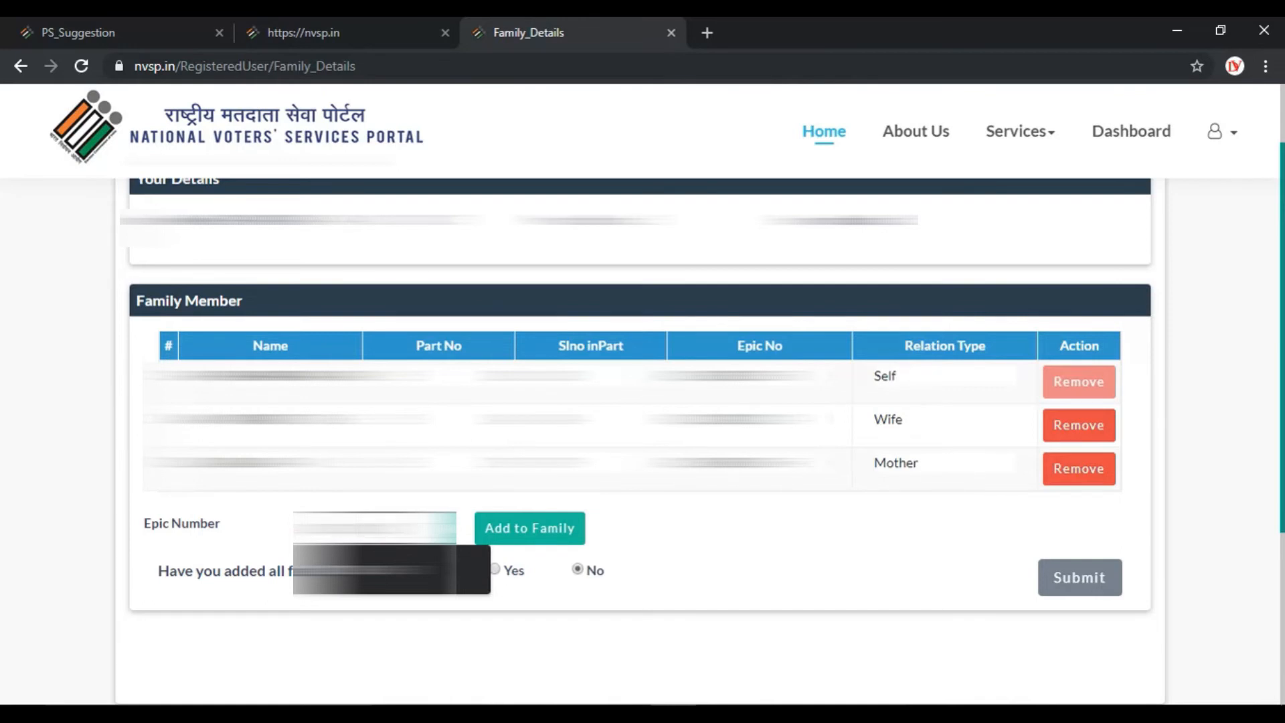
click(537, 549)
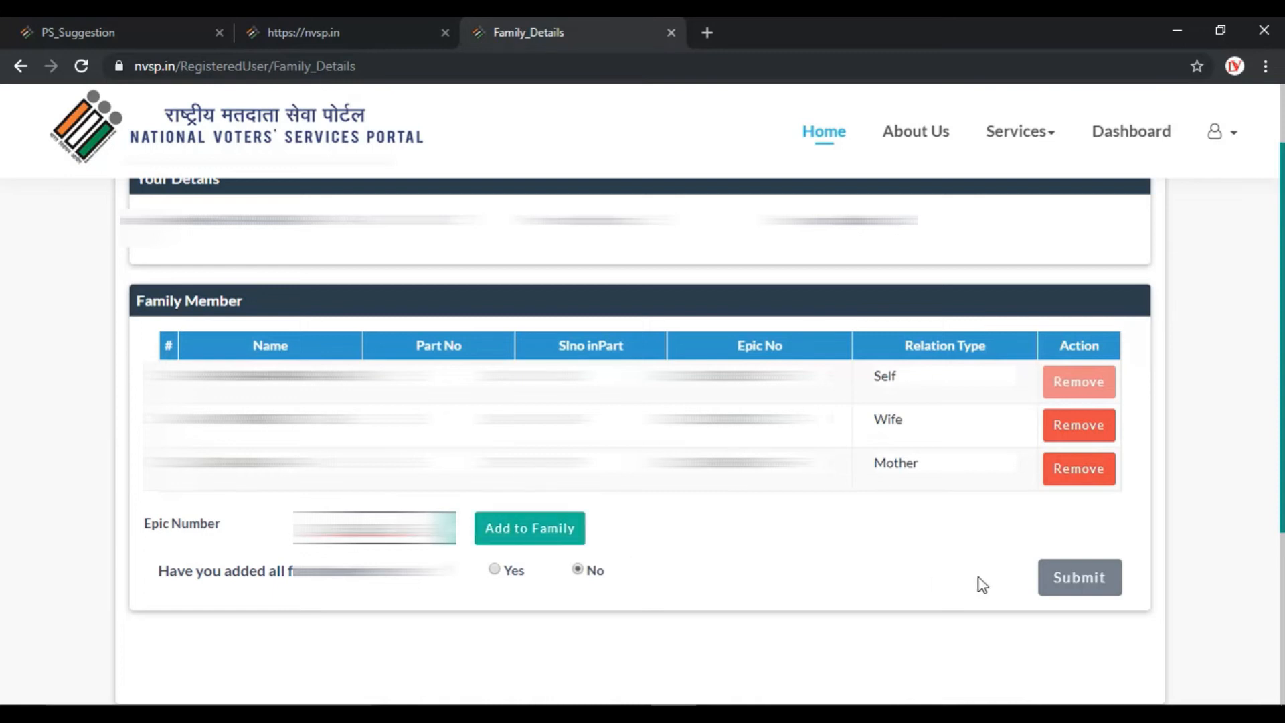
click(535, 541)
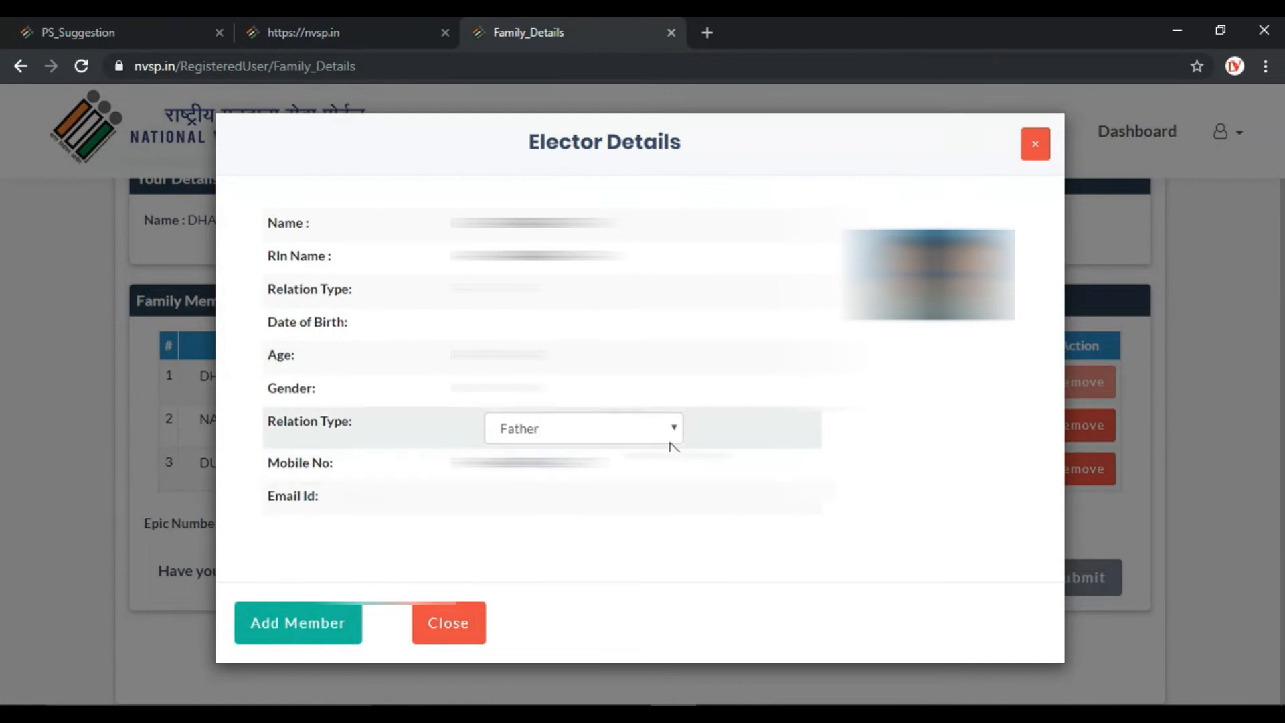
click(671, 429)
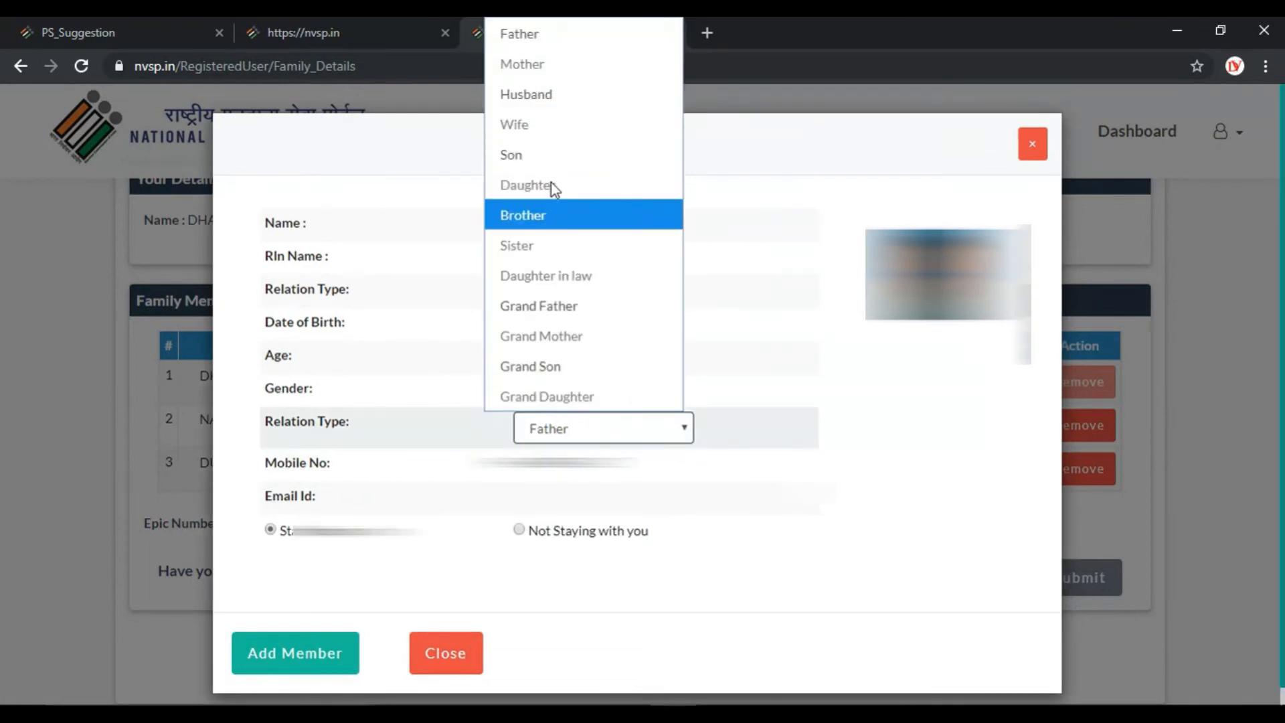
click(543, 218)
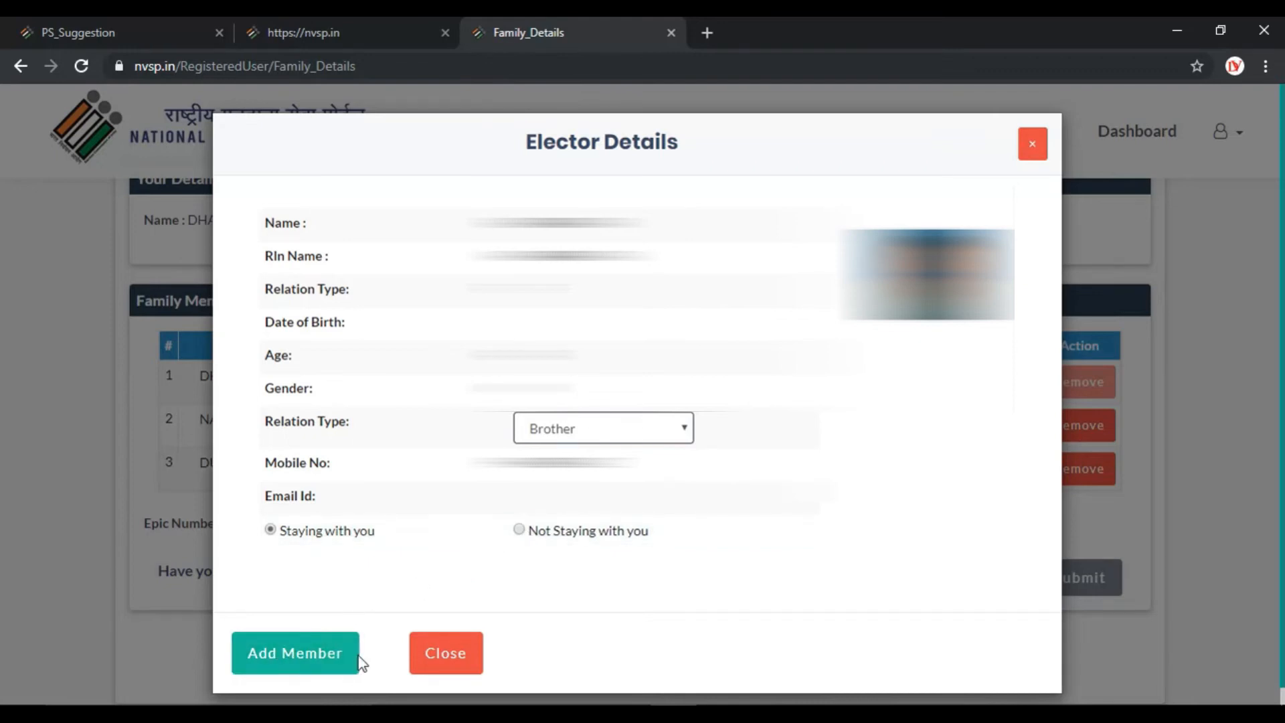
click(327, 659)
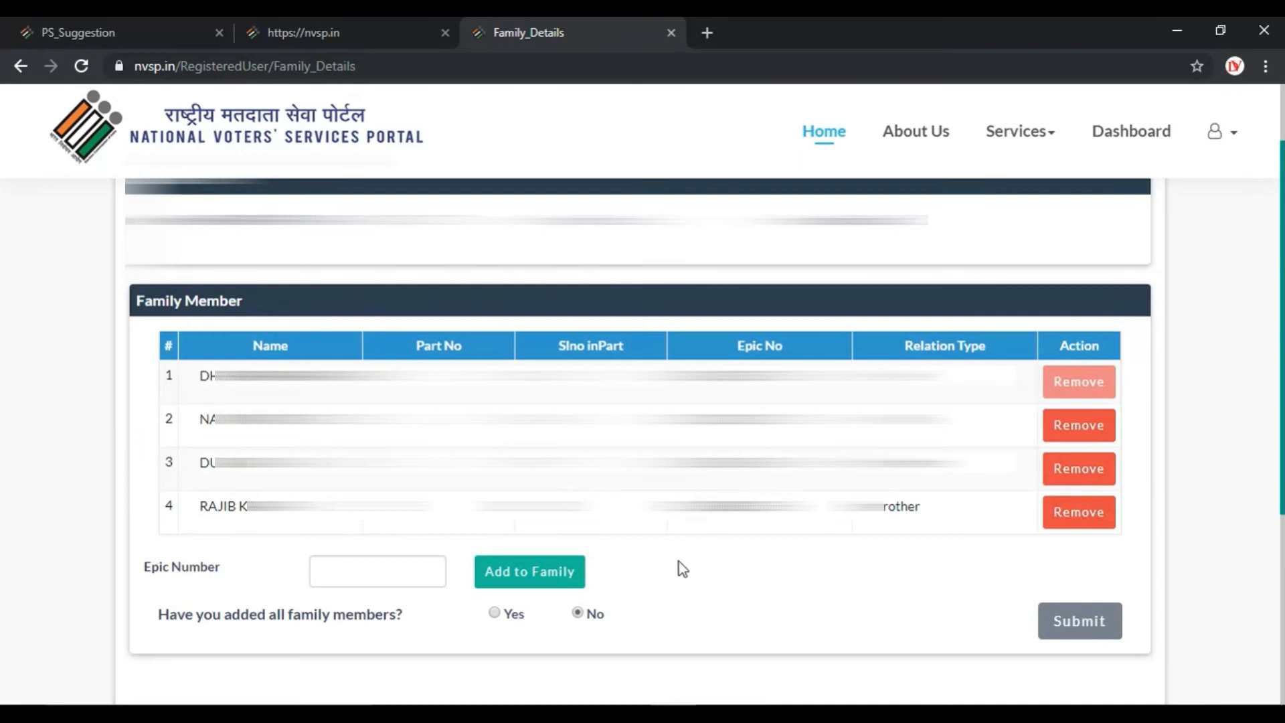
click(494, 613)
Submit the four-member family list and continue to Family Verification.
click(1080, 621)
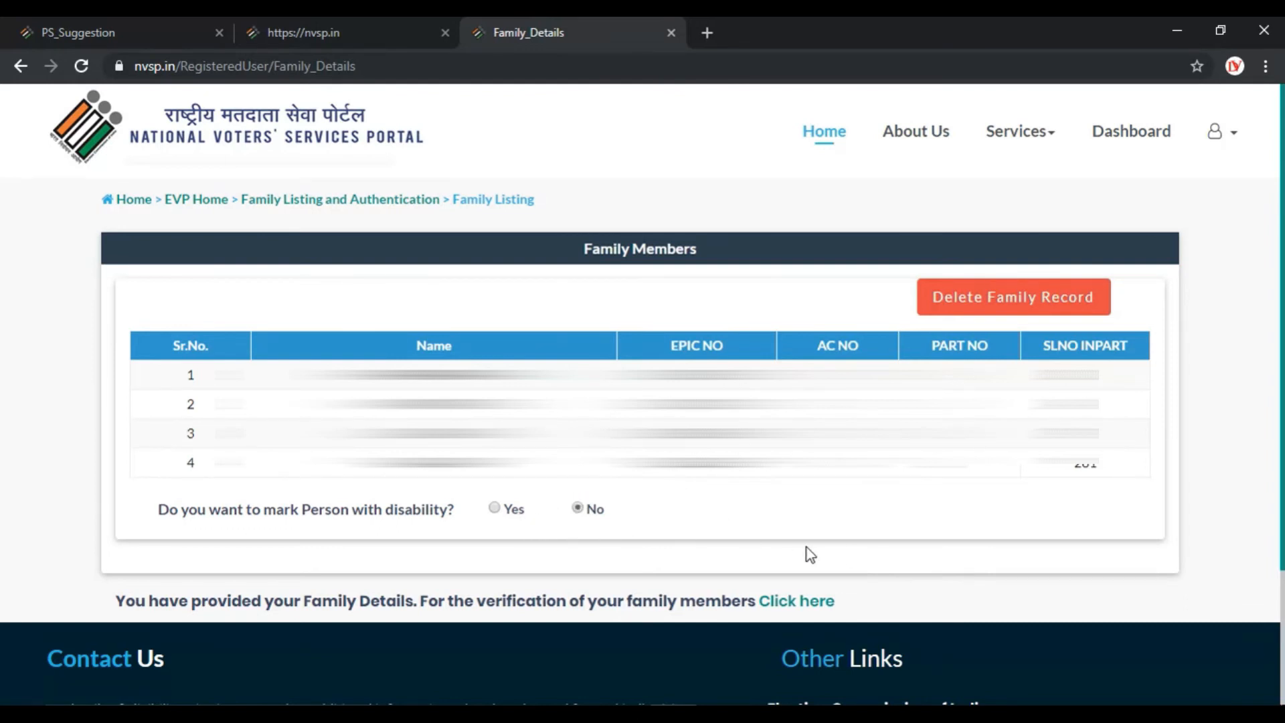
scroll(806, 547, down, 1)
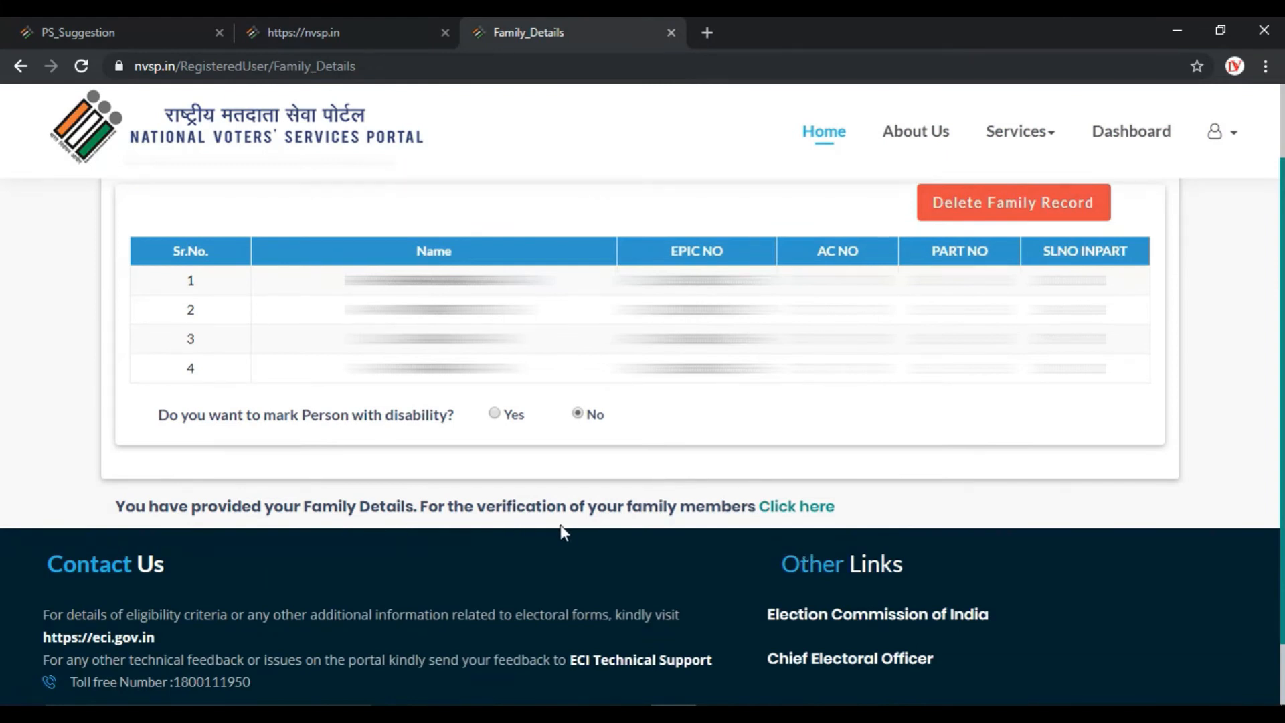
click(798, 508)
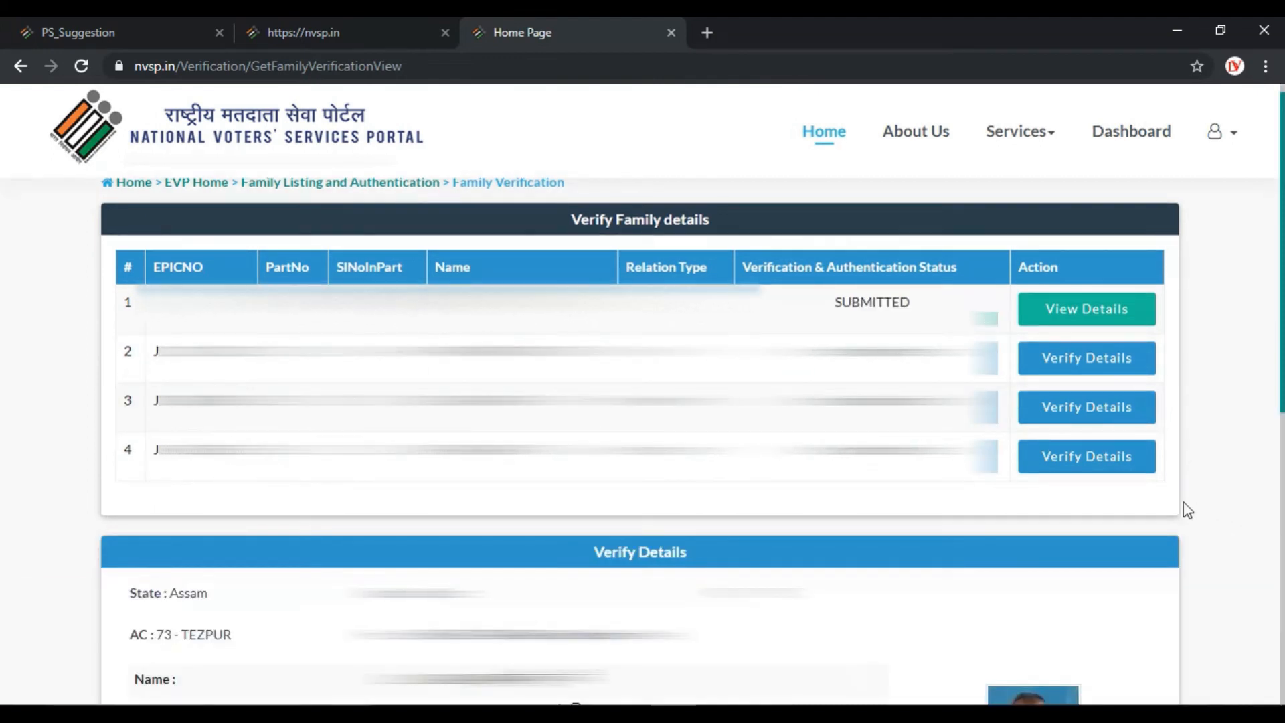
Mark the fourth member's details correct and enter a Ration Card with its saved number.
click(1095, 460)
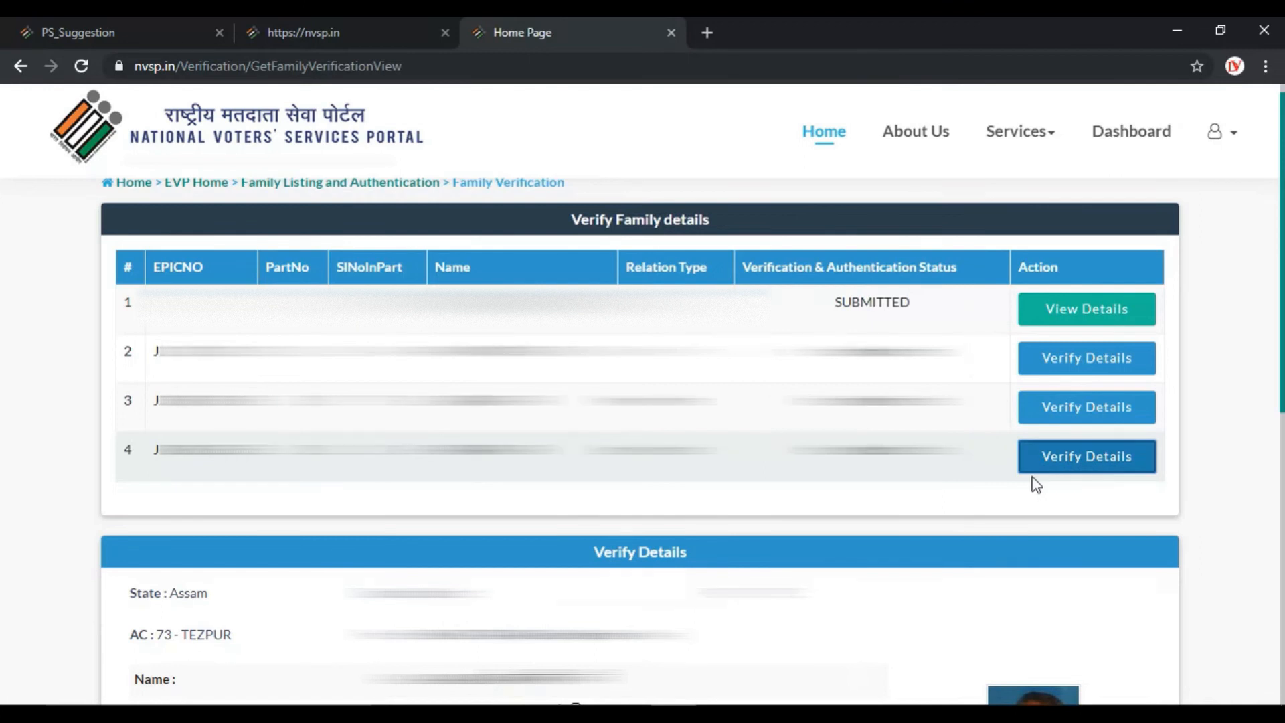
scroll(869, 569, down, 5)
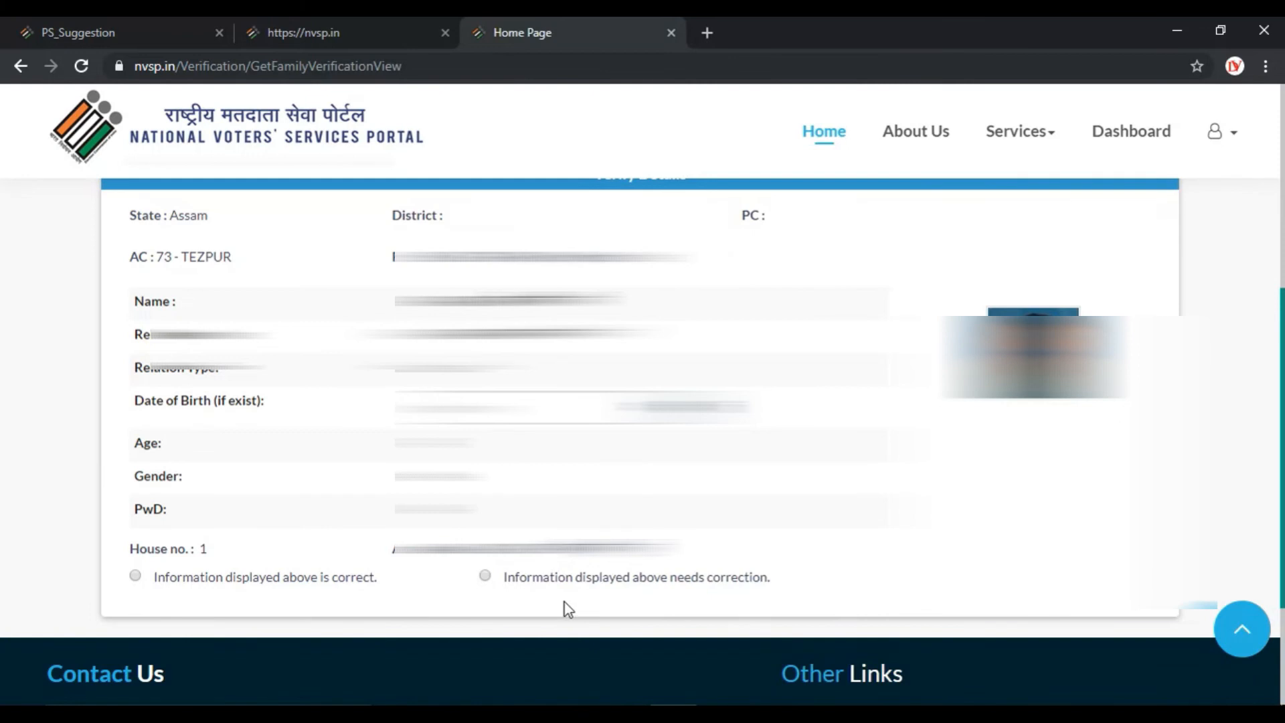
click(136, 579)
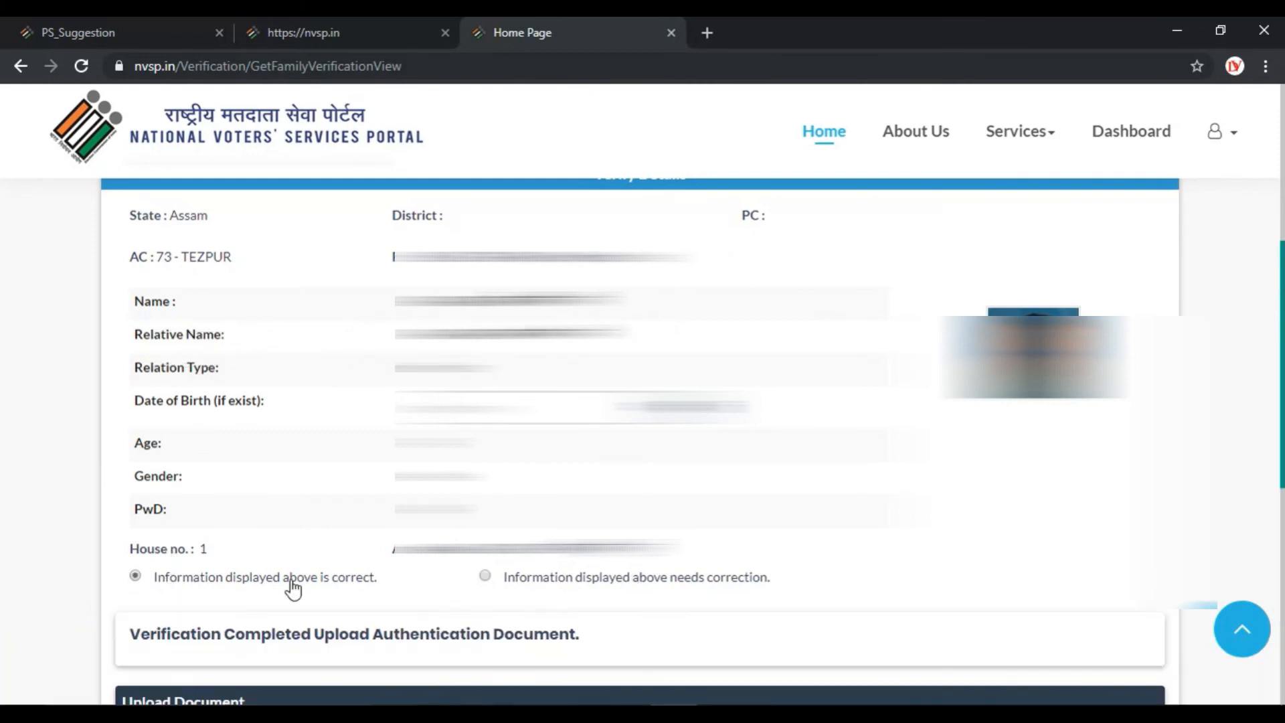
scroll(445, 586, down, 3)
click(503, 605)
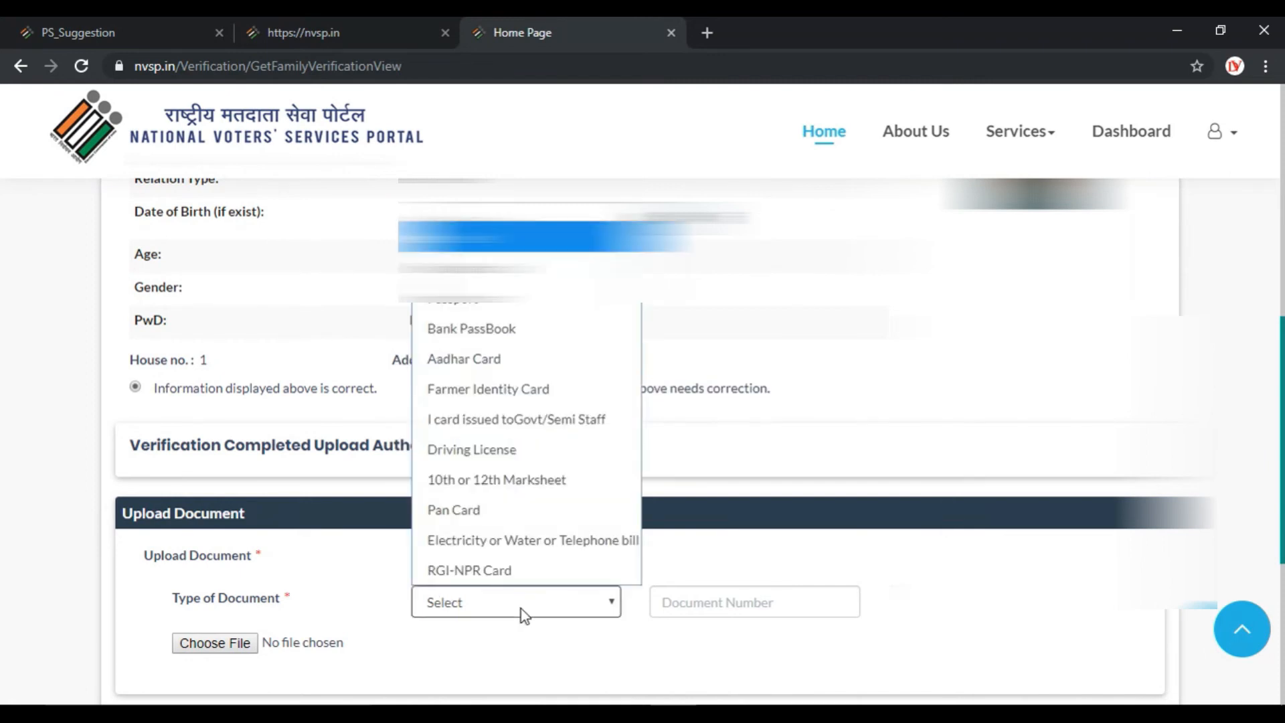
click(523, 275)
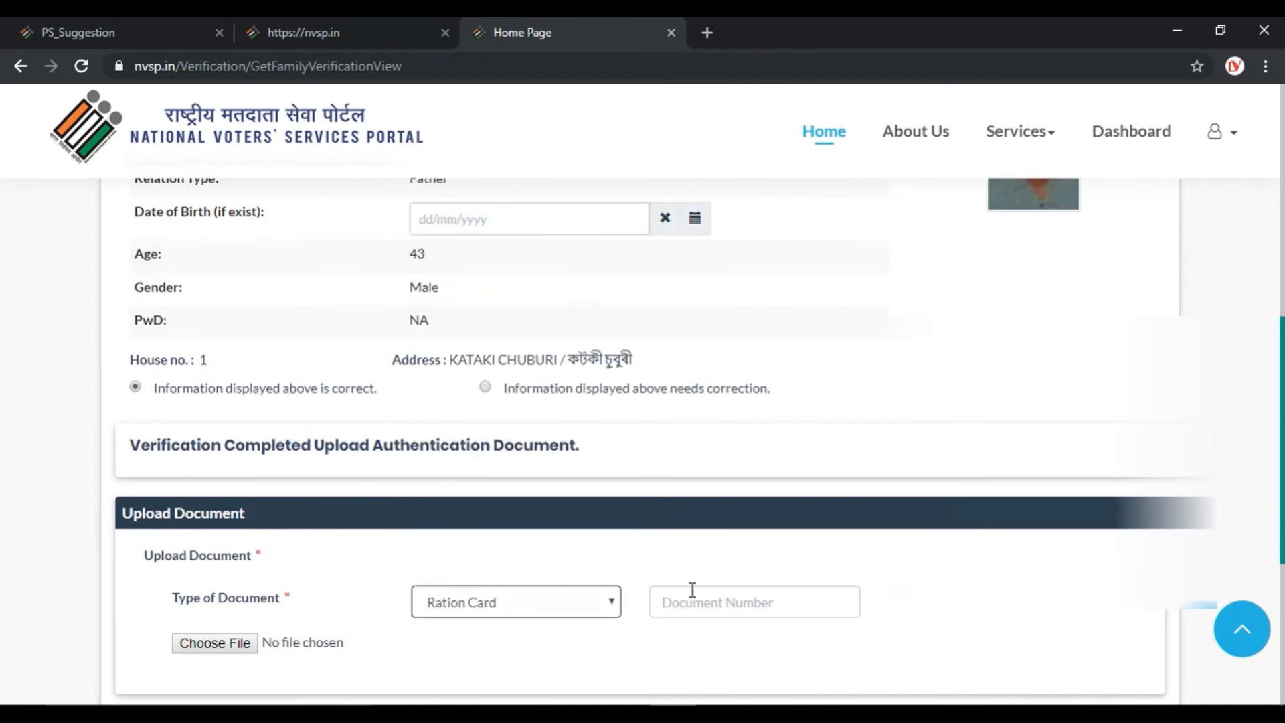
click(669, 601)
key(Down)
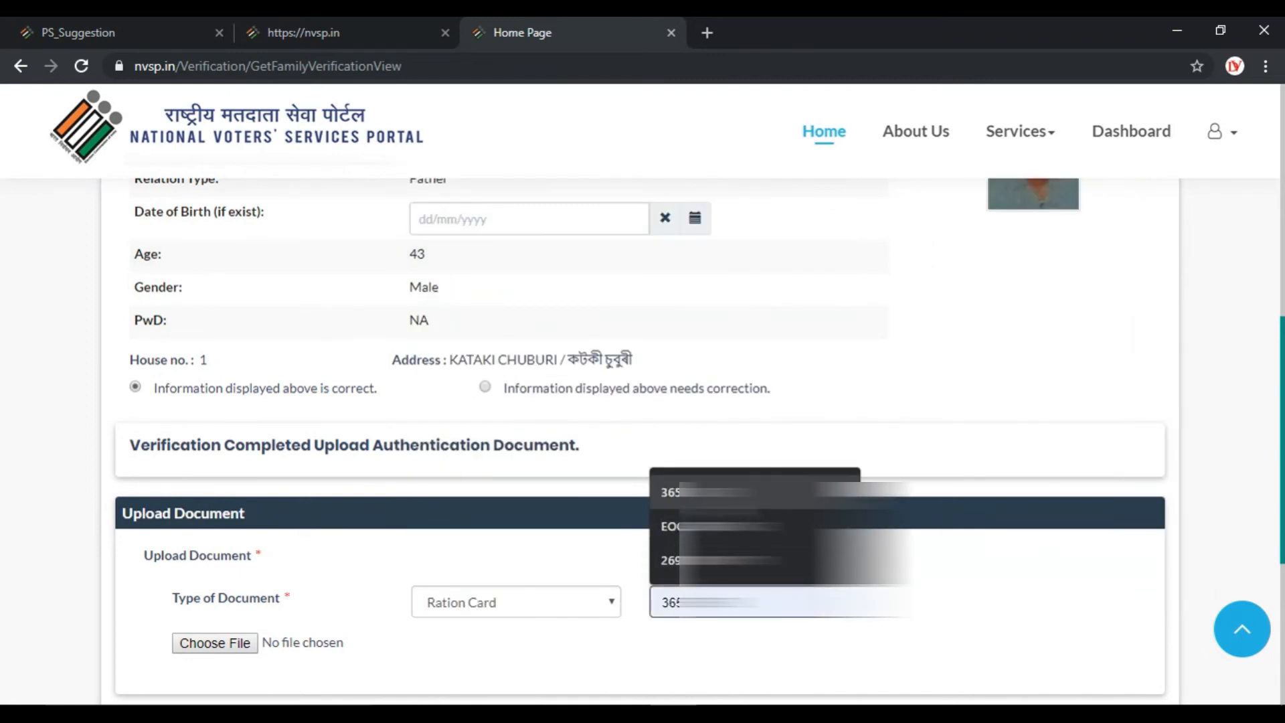
key(Return)
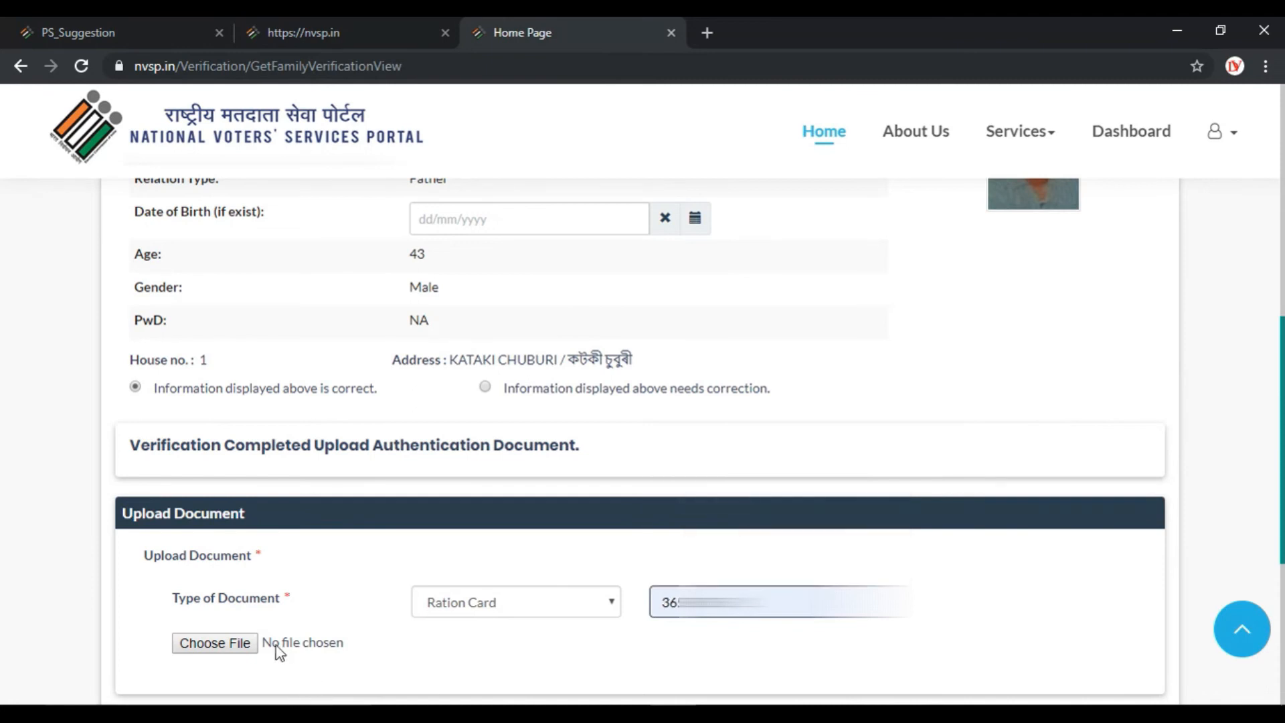
Upload the scanned Ration Card image and submit the member's verification.
click(213, 642)
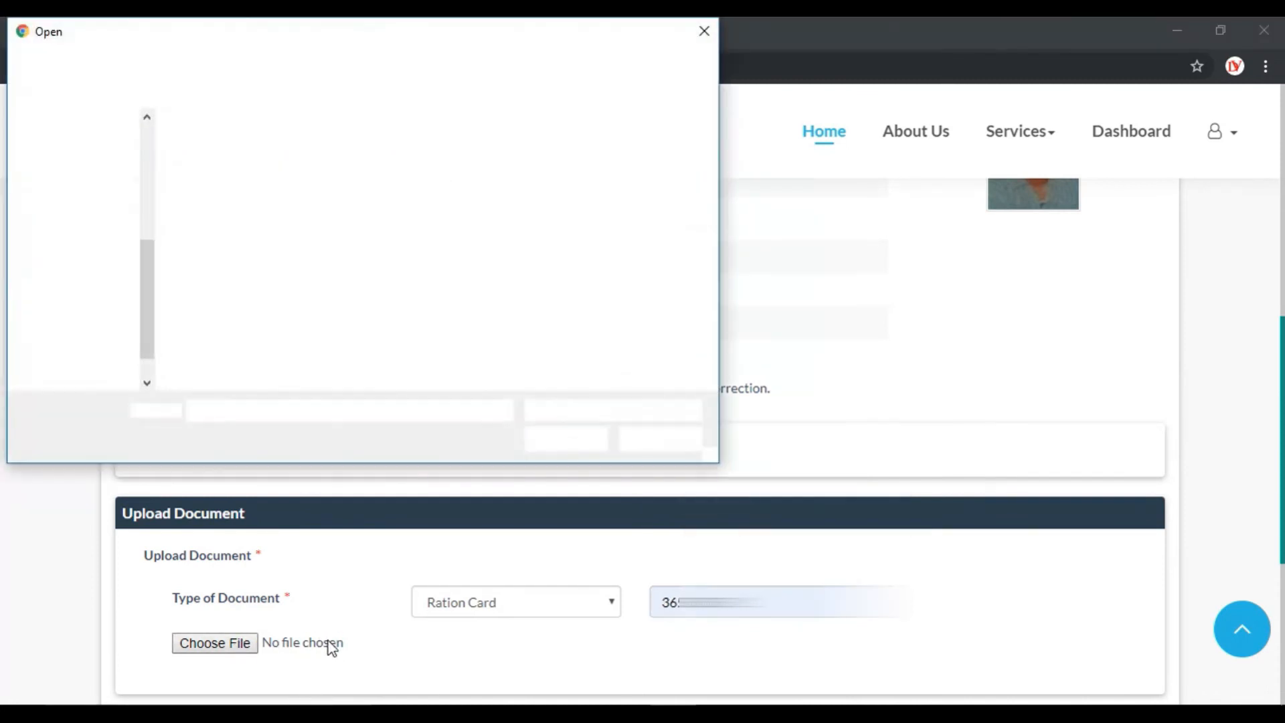
double_click(549, 198)
scroll(602, 372, down, 4)
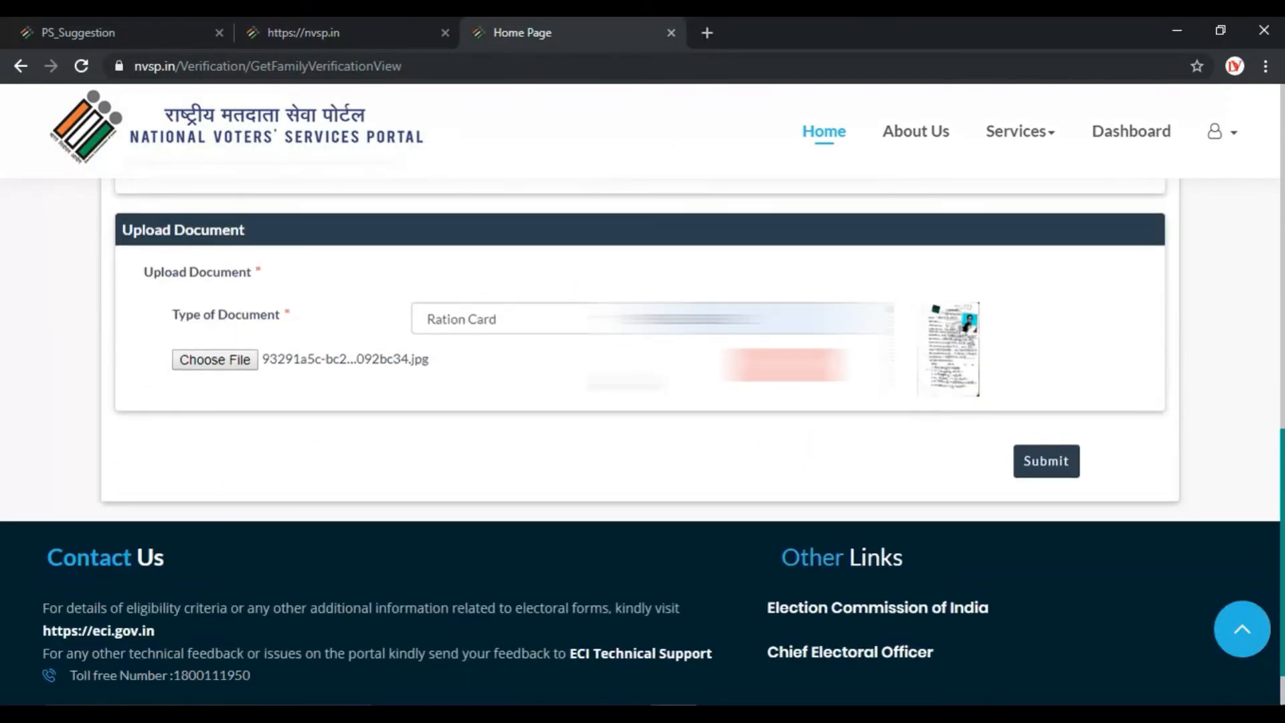
click(1049, 463)
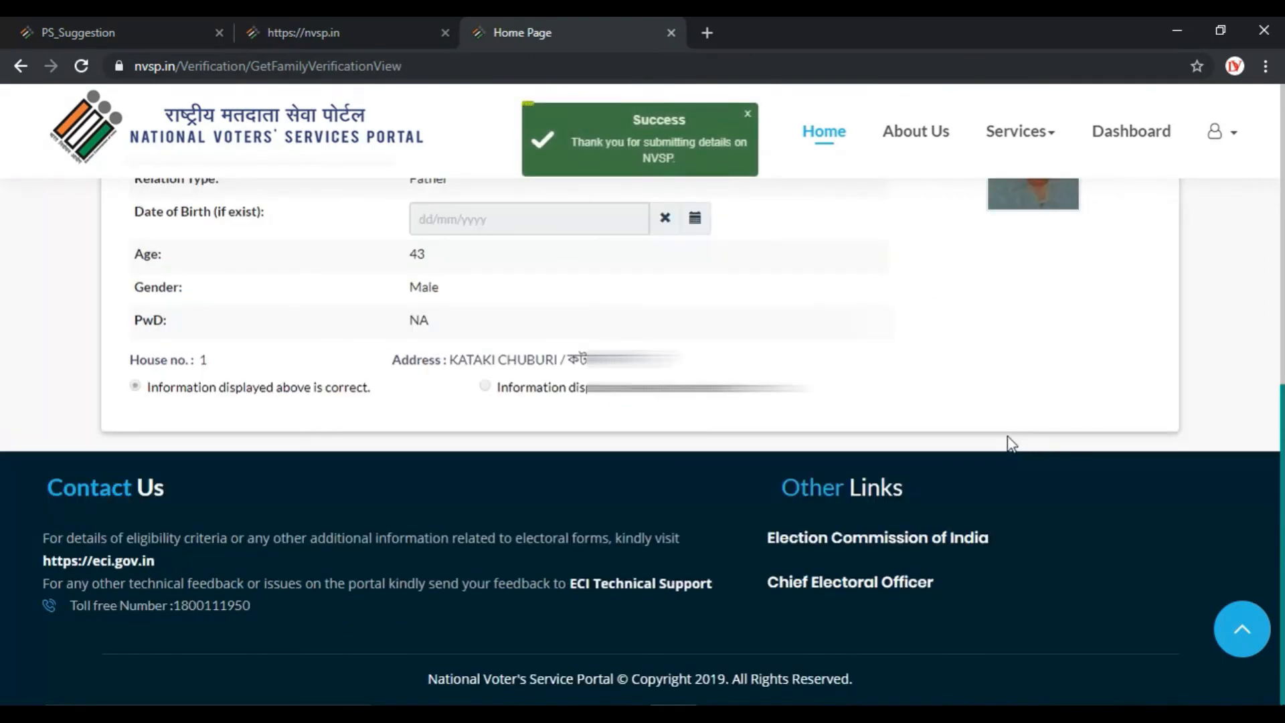
scroll(1006, 439, up, 2)
scroll(1006, 439, up, 8)
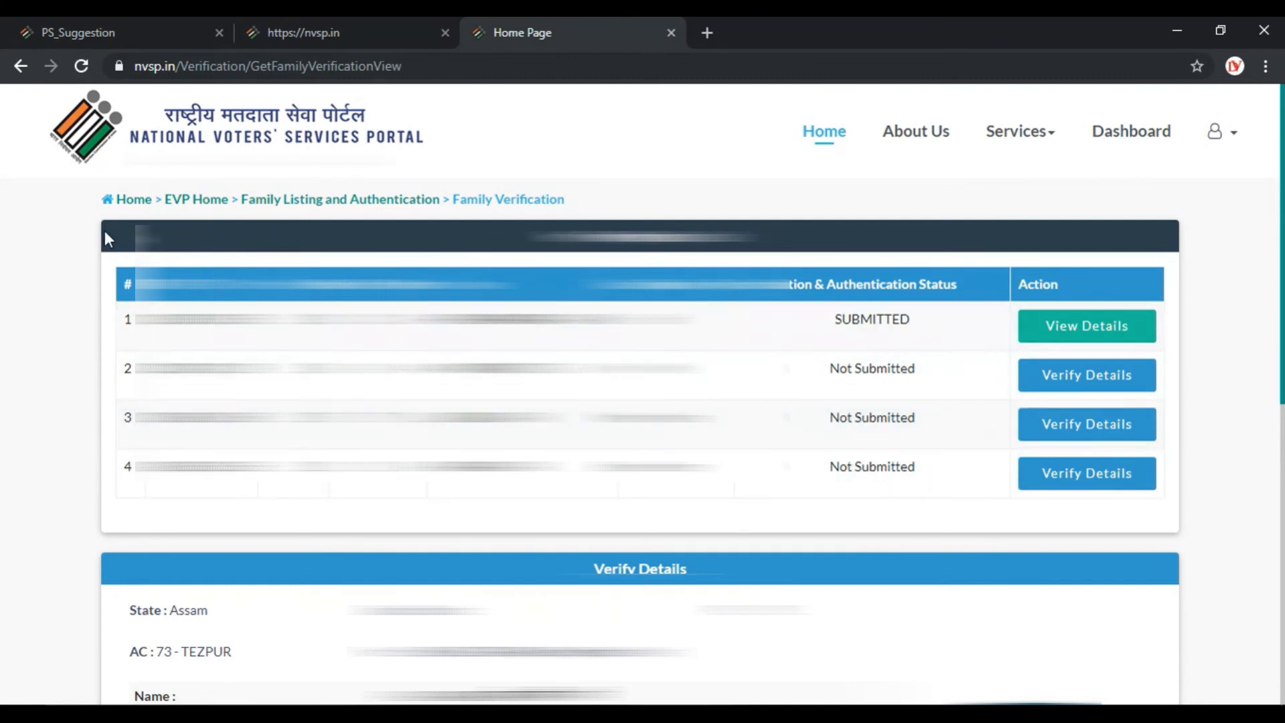
Return to Family Verification from Home via Electors Verification Program and Family Listing & Authentication.
click(127, 203)
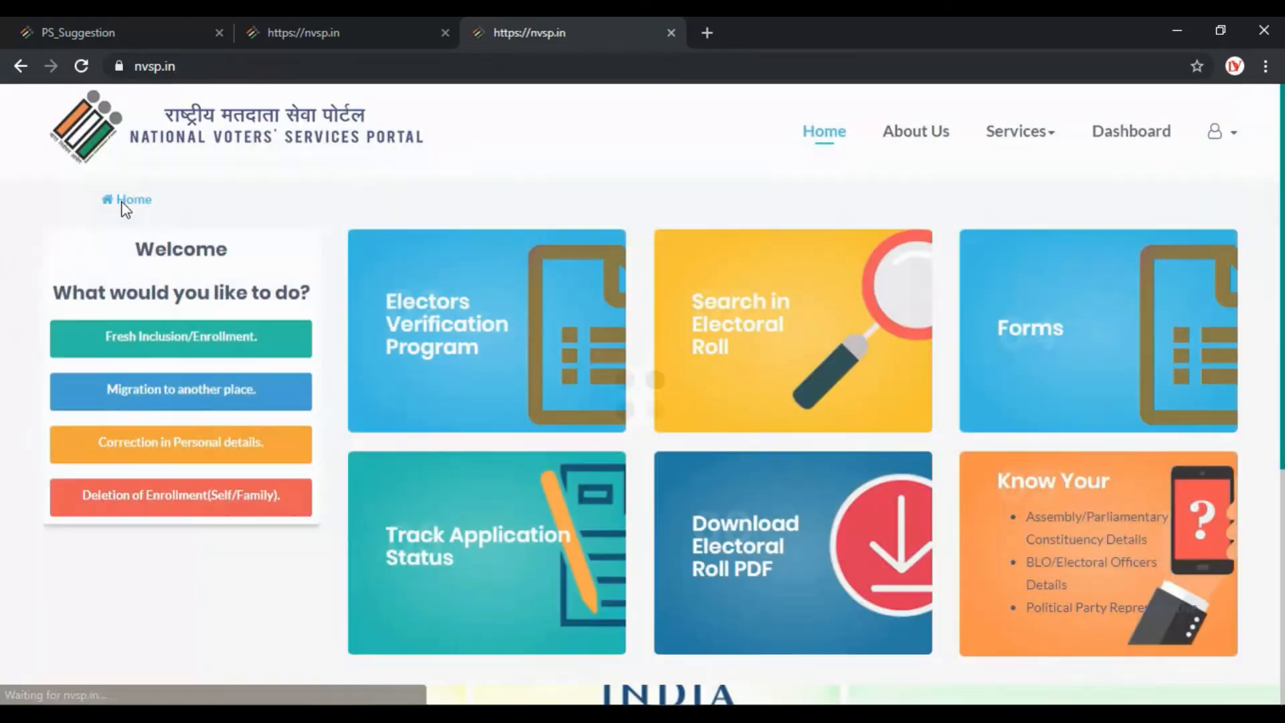
click(443, 348)
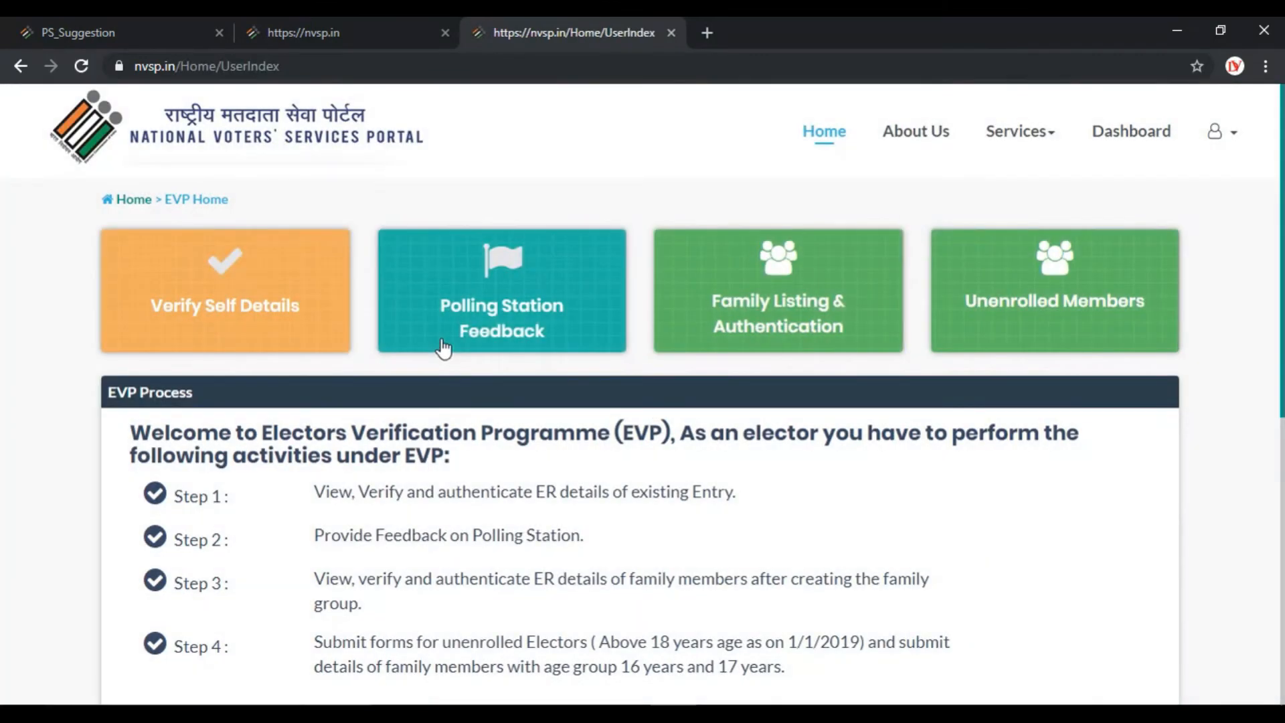
scroll(443, 348, down, 3)
scroll(443, 348, up, 3)
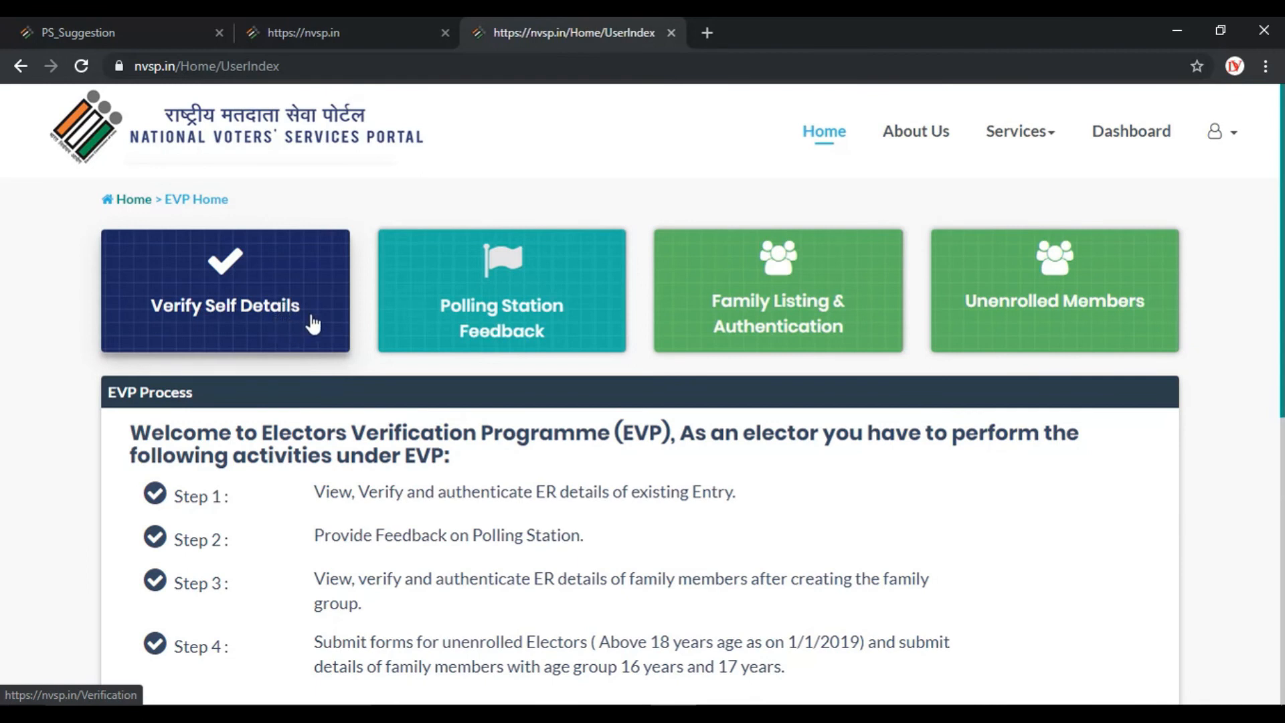
click(732, 311)
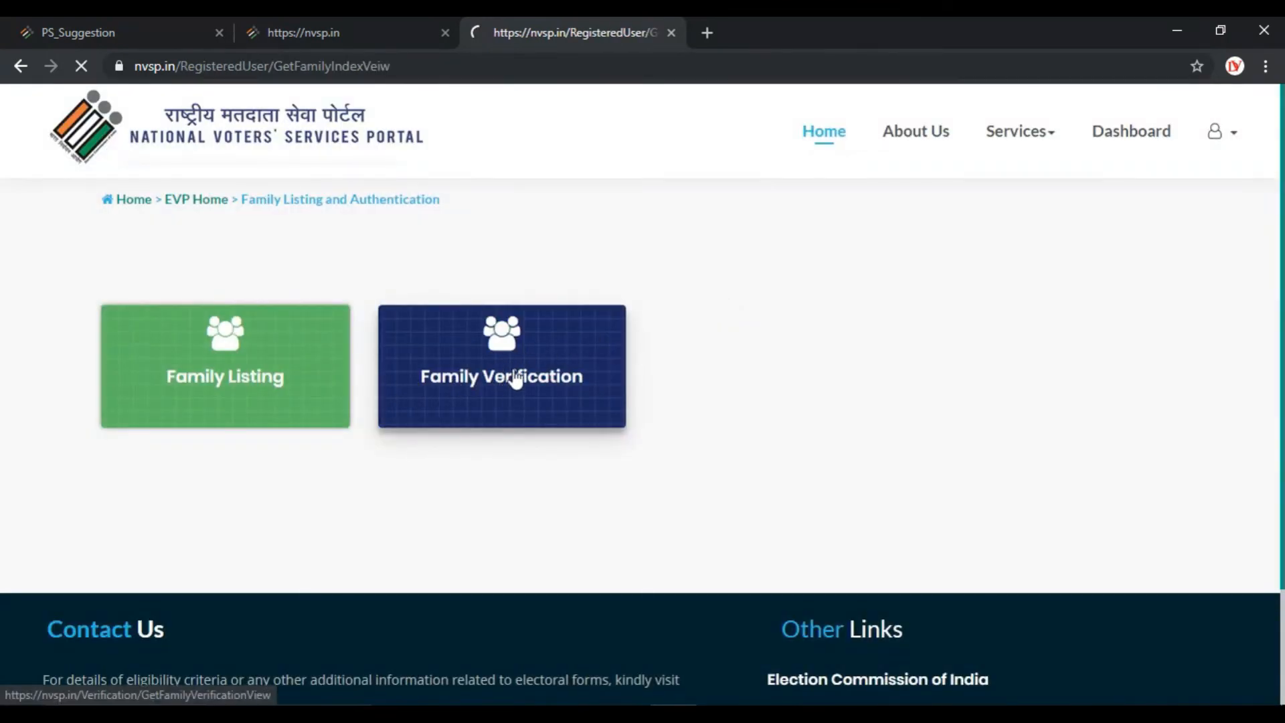
click(516, 379)
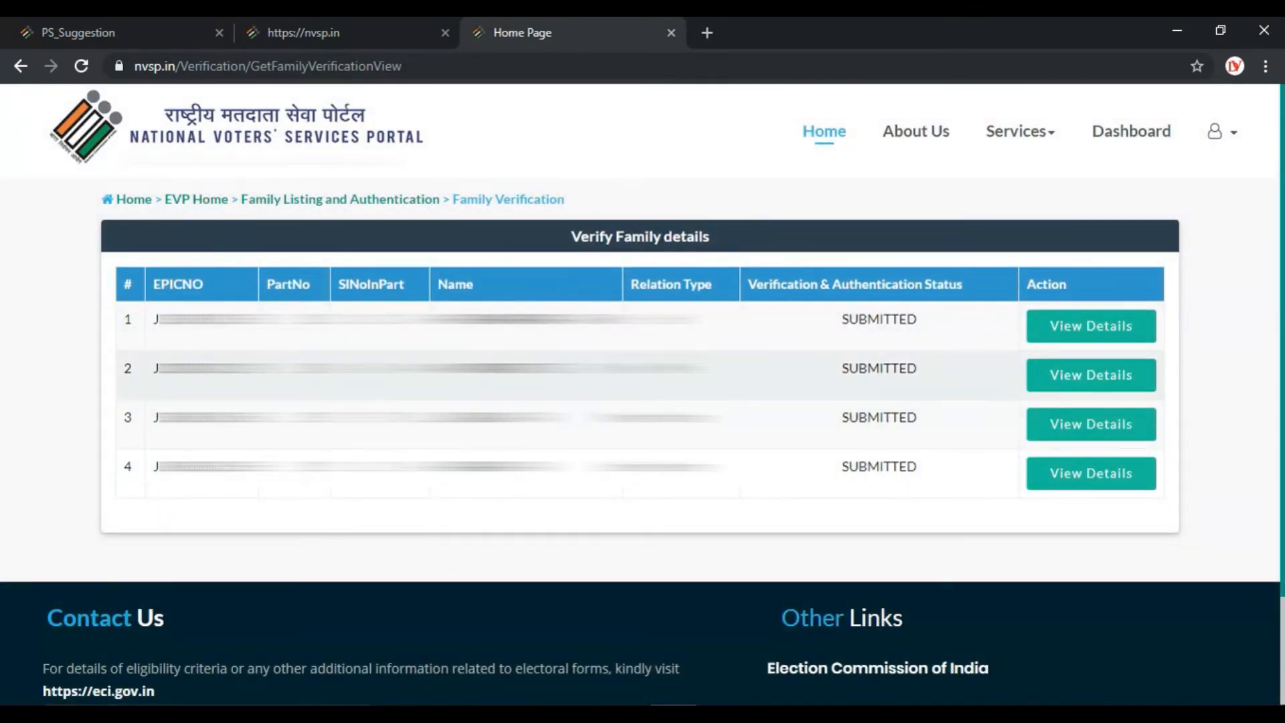